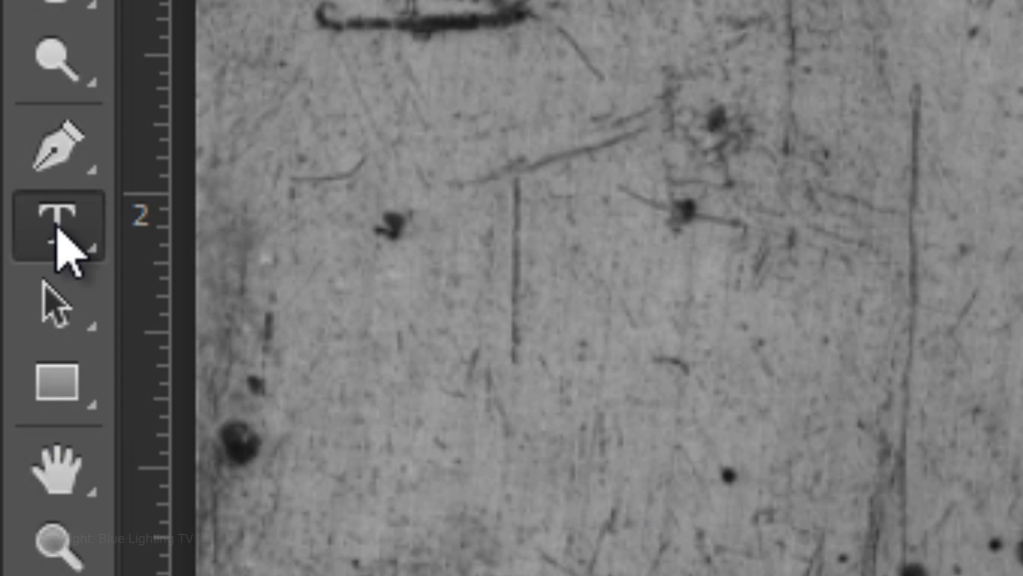
- Switch to the Horizontal Type Tool and choose Bebas Neue as the font
left_click(55, 224)
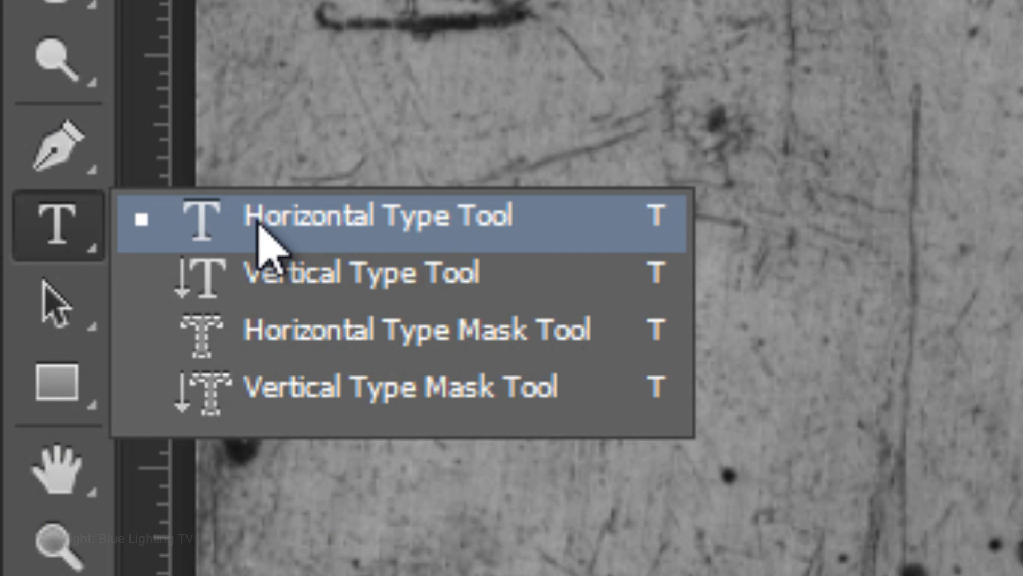
left_click(261, 243)
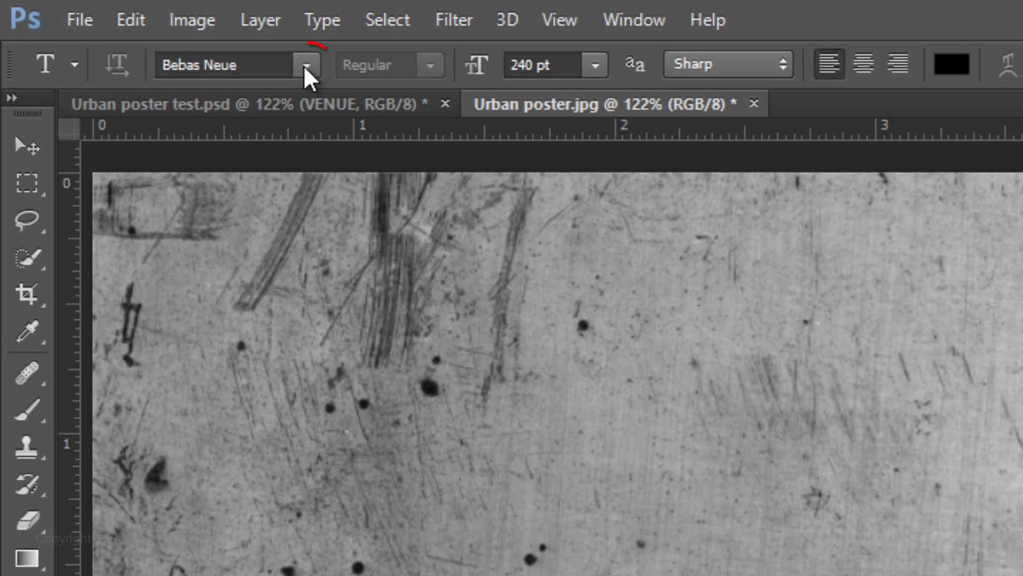
left_click(306, 66)
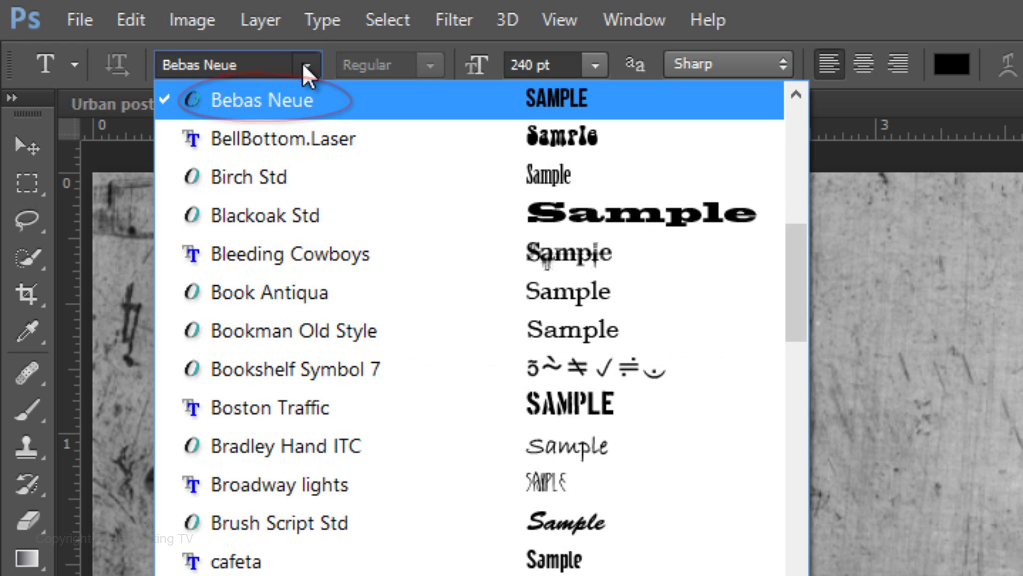
left_click(302, 63)
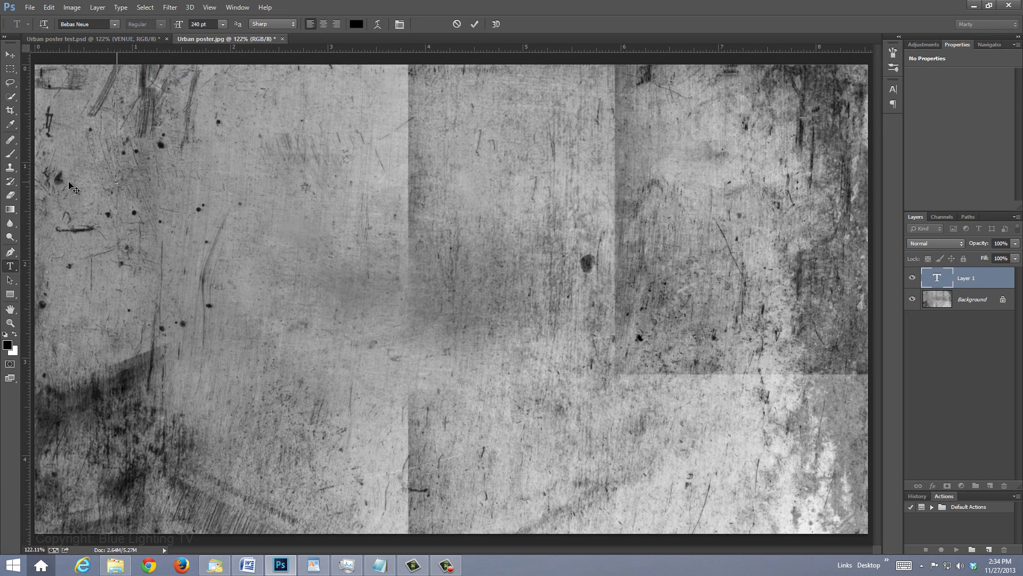
- Type VISUAL and move it left and down on the texture
type("VISUAL")
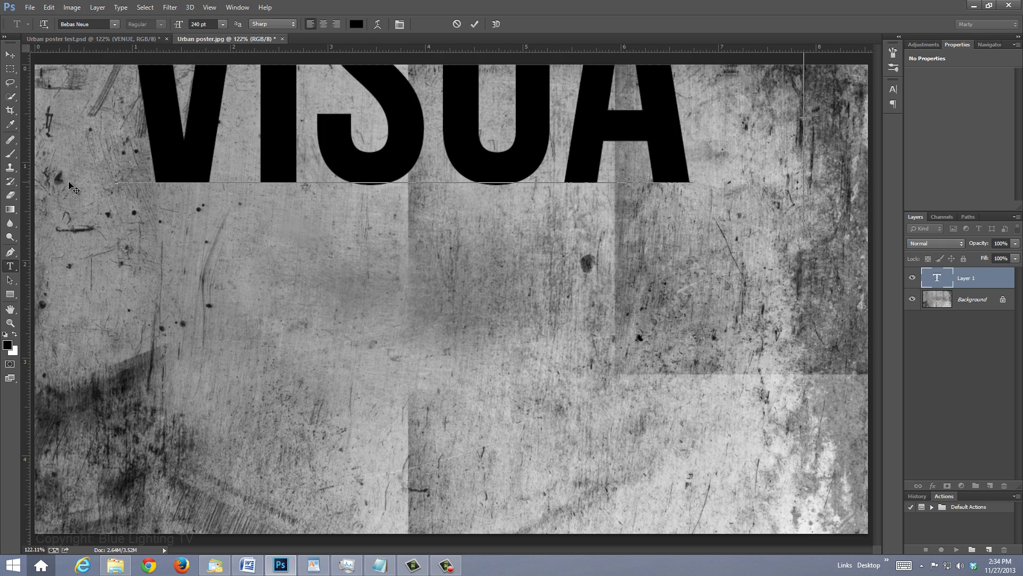
left_click(10, 55)
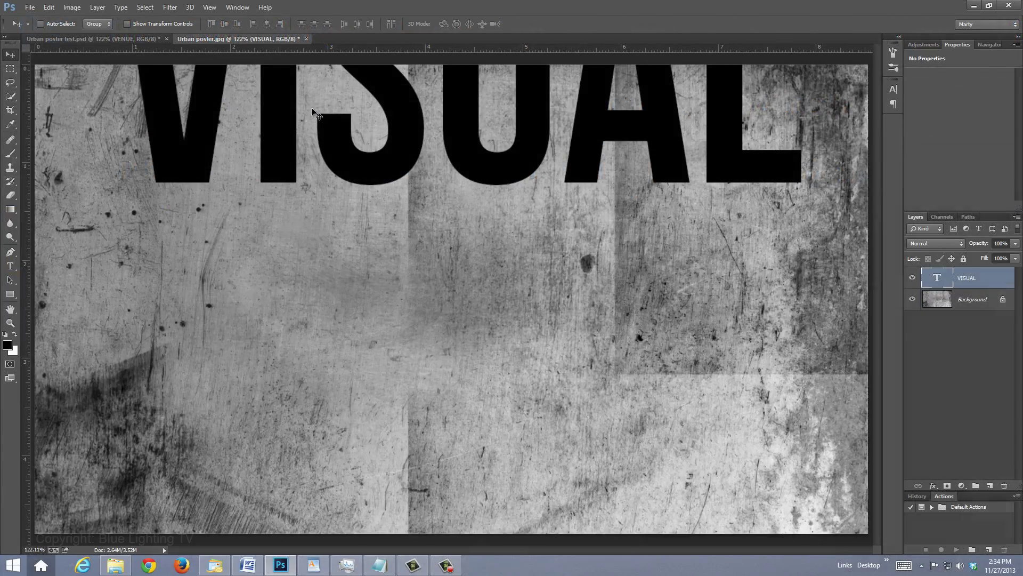
left_click_drag(312, 108, 297, 218)
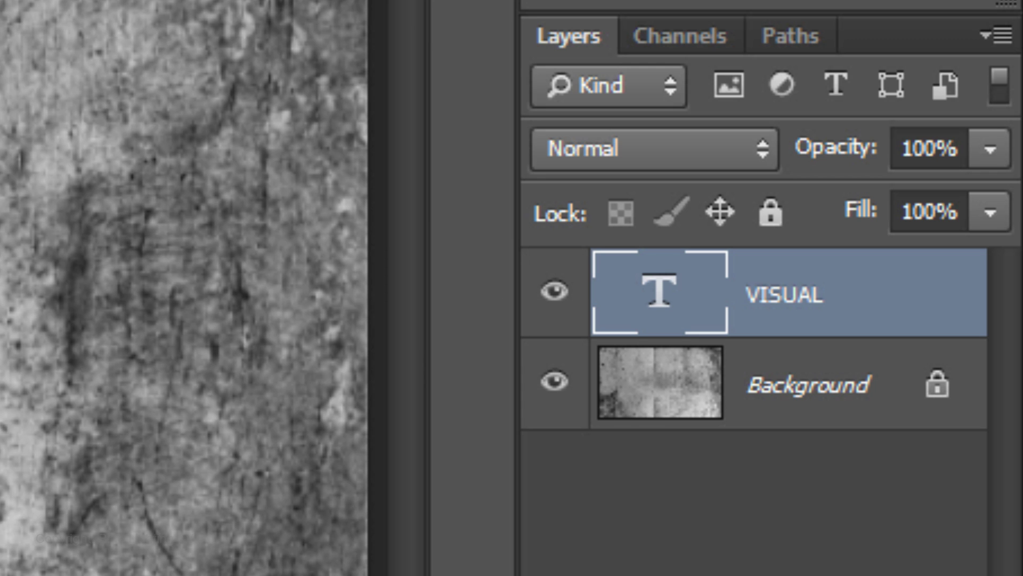
- Duplicate the VISUAL layer, move the copy below it, and retype it as PURPLE
key("ctrl+j")
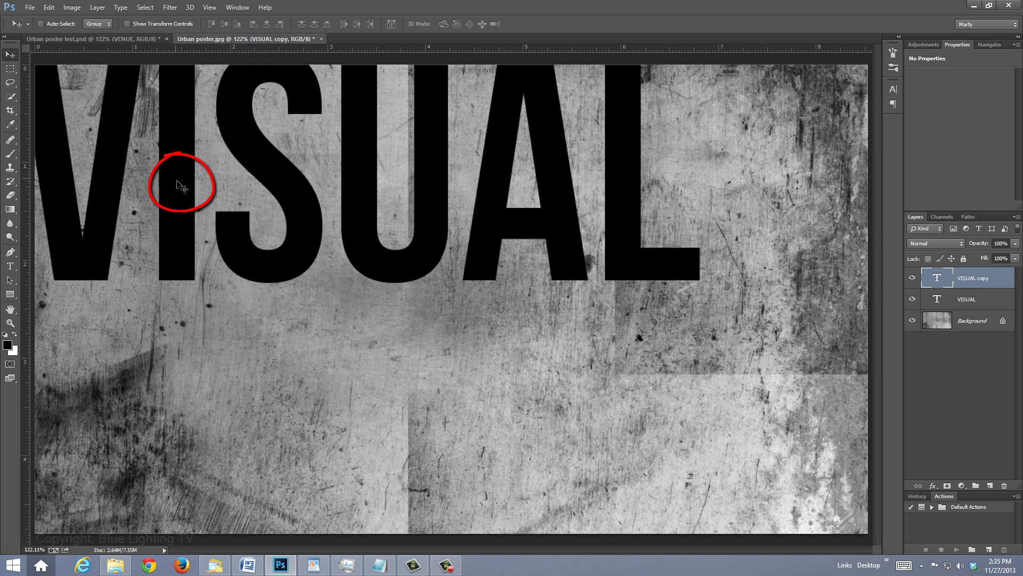
left_click_drag(178, 178, 378, 475)
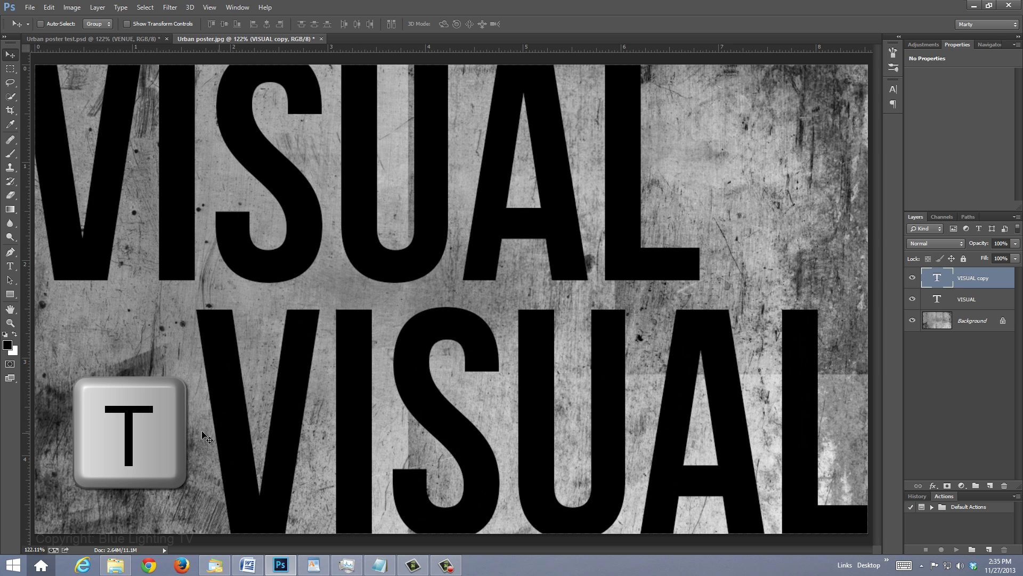
key("t")
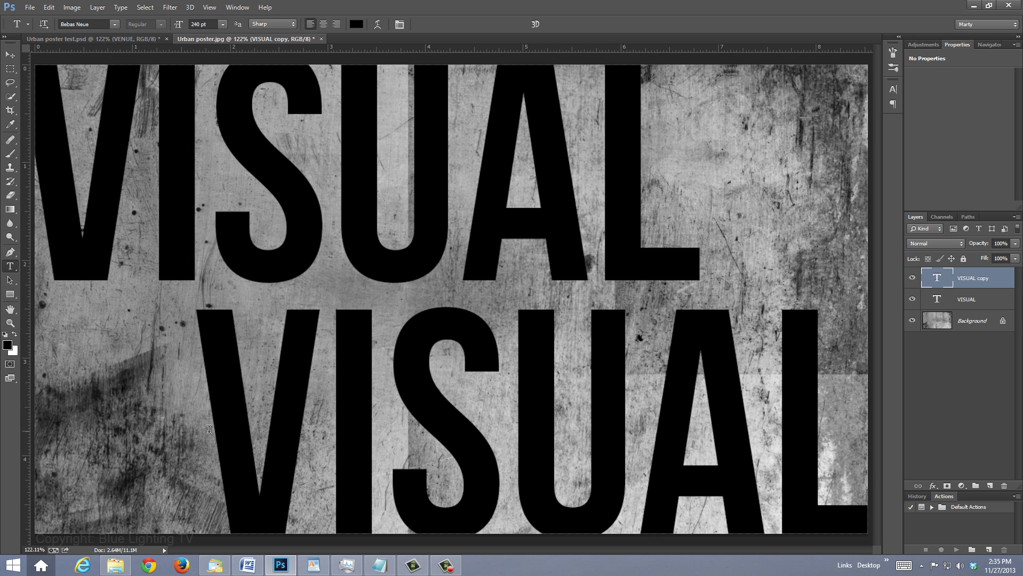
left_click_drag(208, 429, 875, 445)
type("PURPLE")
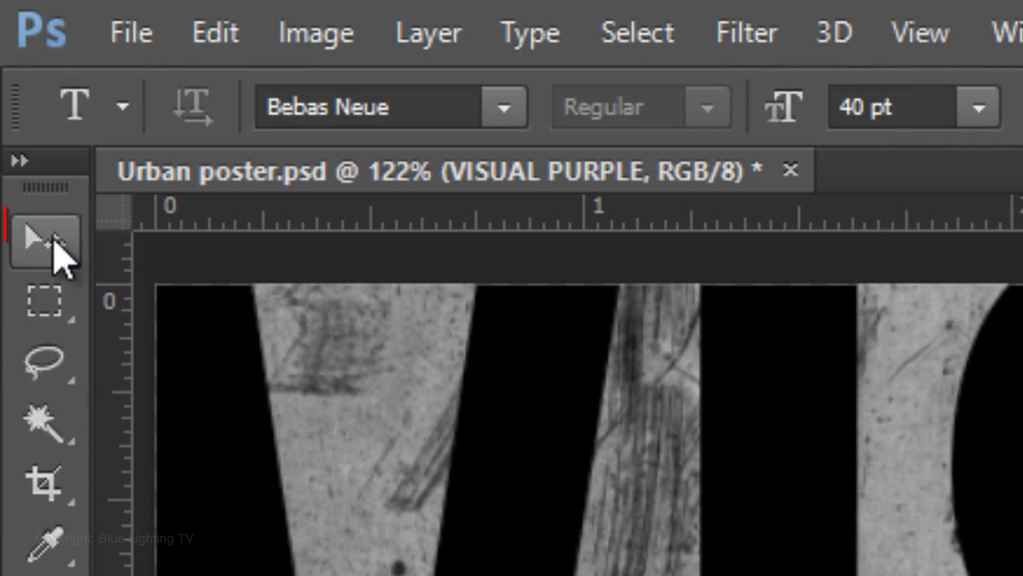
- Nudge PURPLE to the left and select both the PURPLE and VISUAL layers
left_click(11, 55)
left_click_drag(476, 396, 471, 406)
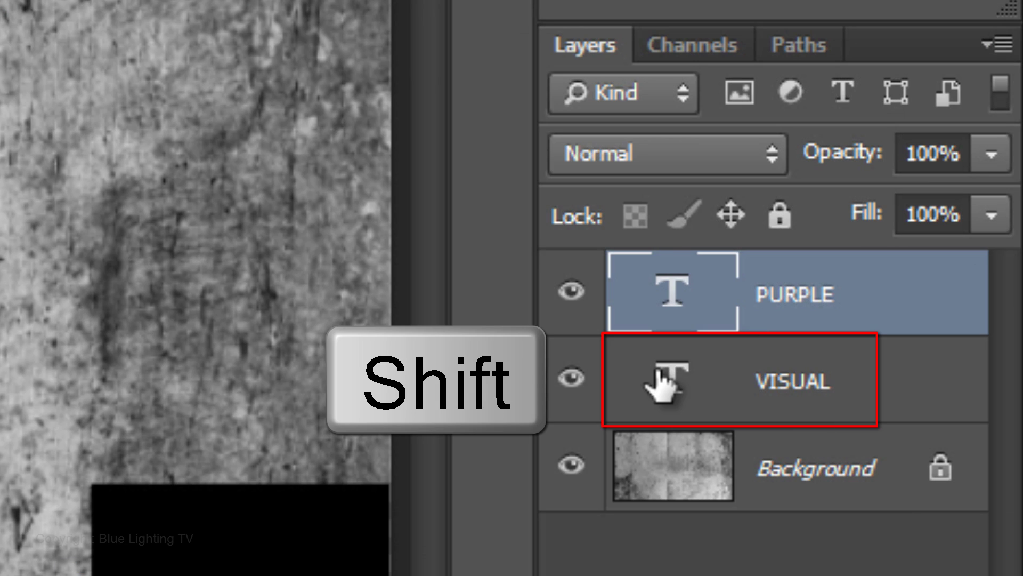
left_click(661, 379, "shift")
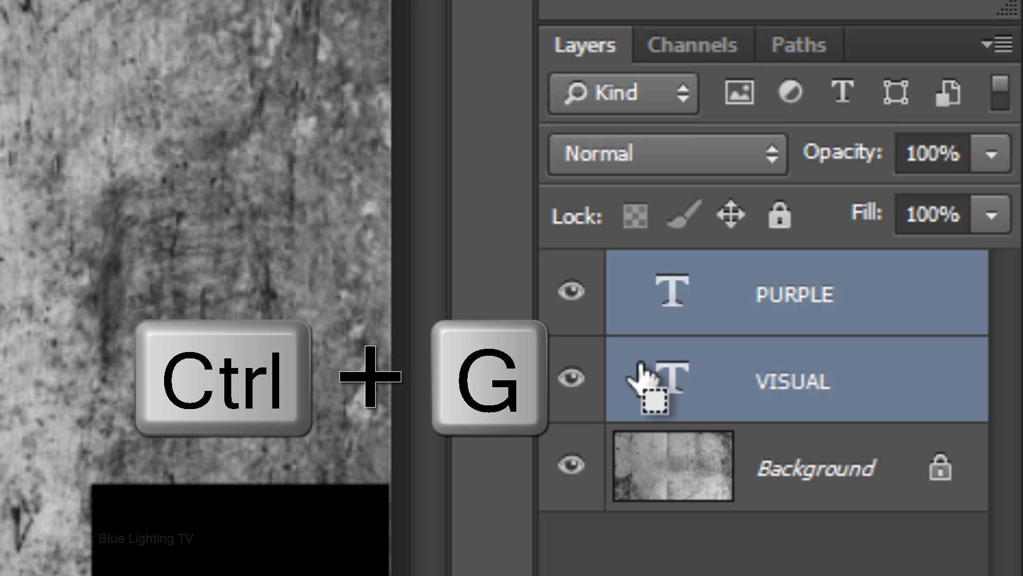
- Group the two text layers and name the group VISUAL PURPLE
key("ctrl+g")
double_click(740, 278)
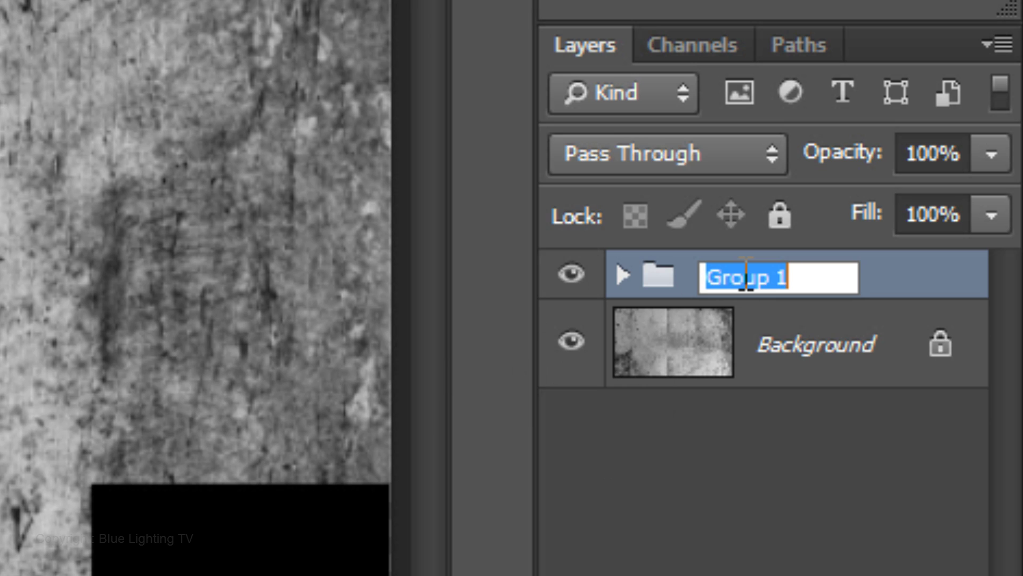
type("VISUAL PURPLE")
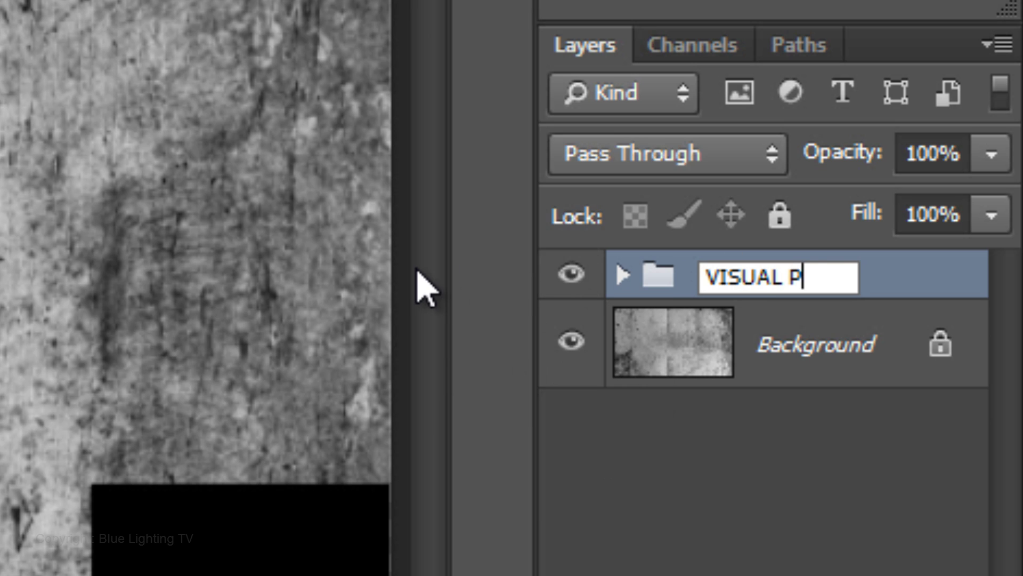
key("Return")
left_click(717, 162)
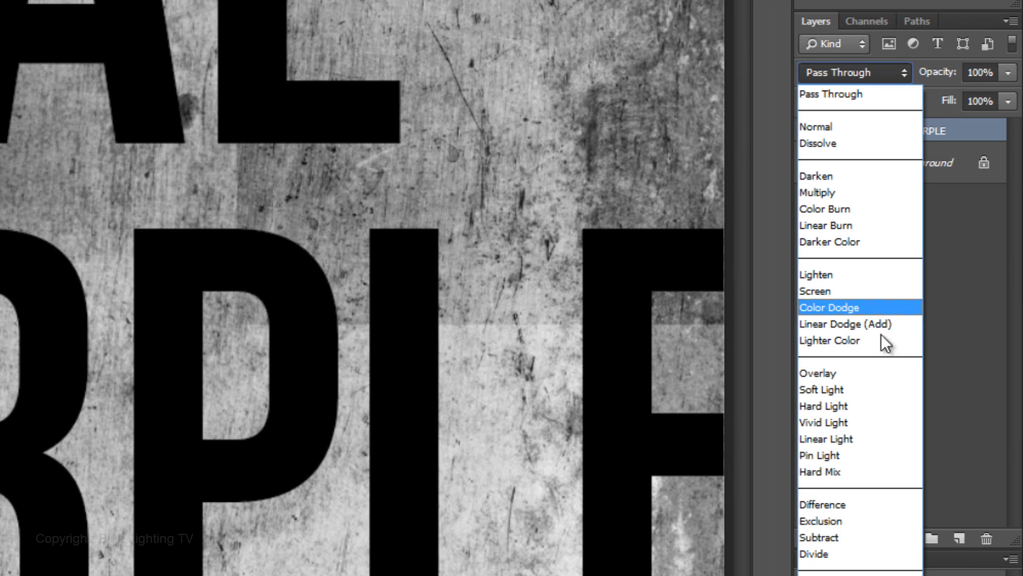
- Set the group to Overlay, clip a 21007E Solid Color fill to it, and hide the group
left_click(870, 369)
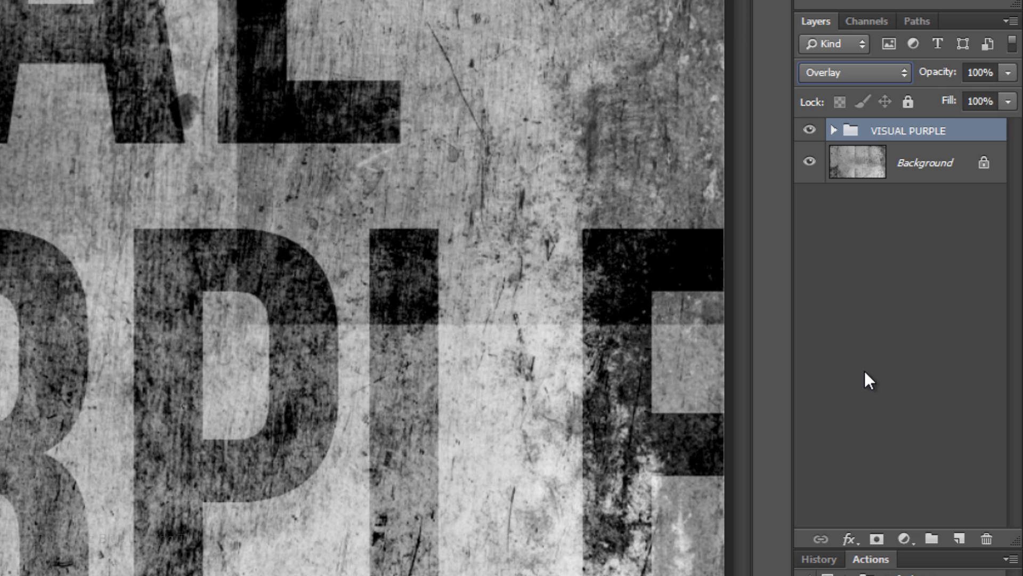
left_click(904, 536)
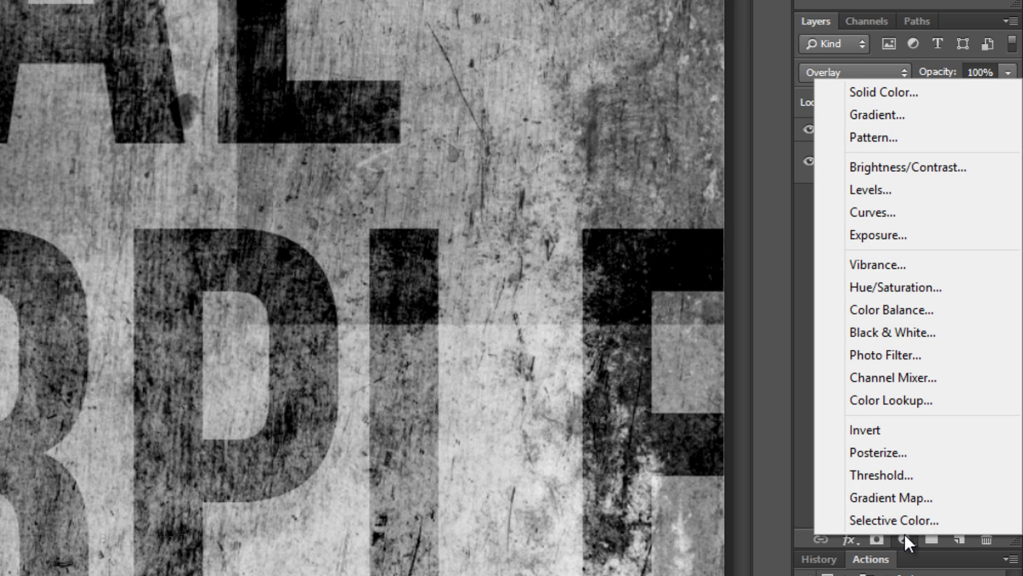
left_click(884, 92)
type("21007E")
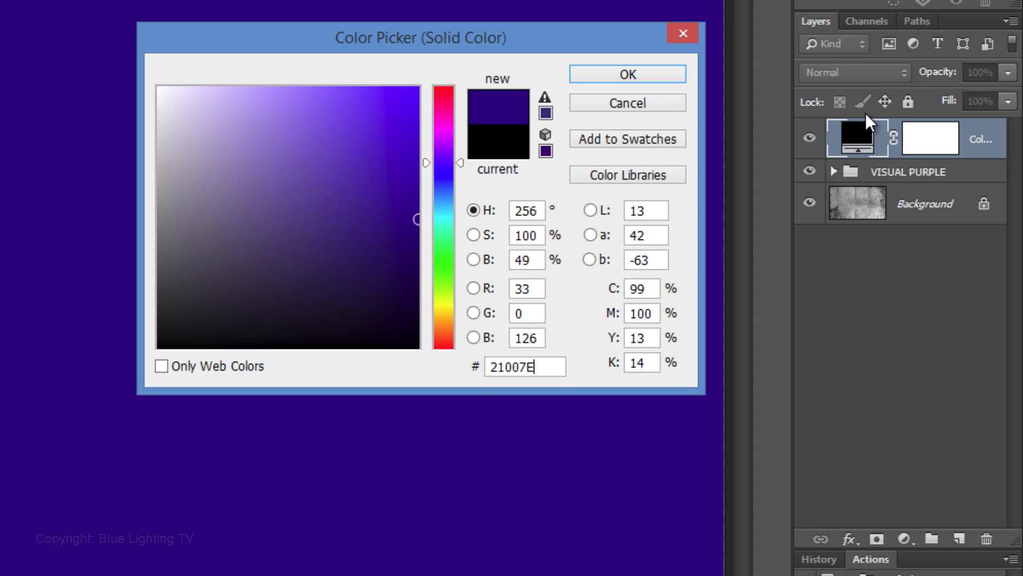
key("Return")
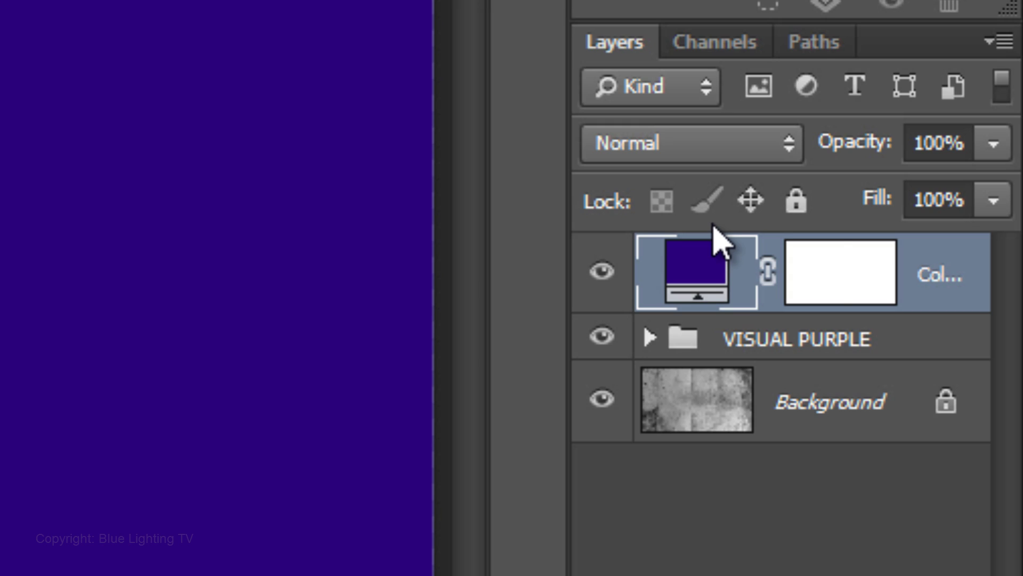
key("ctrl+alt+g")
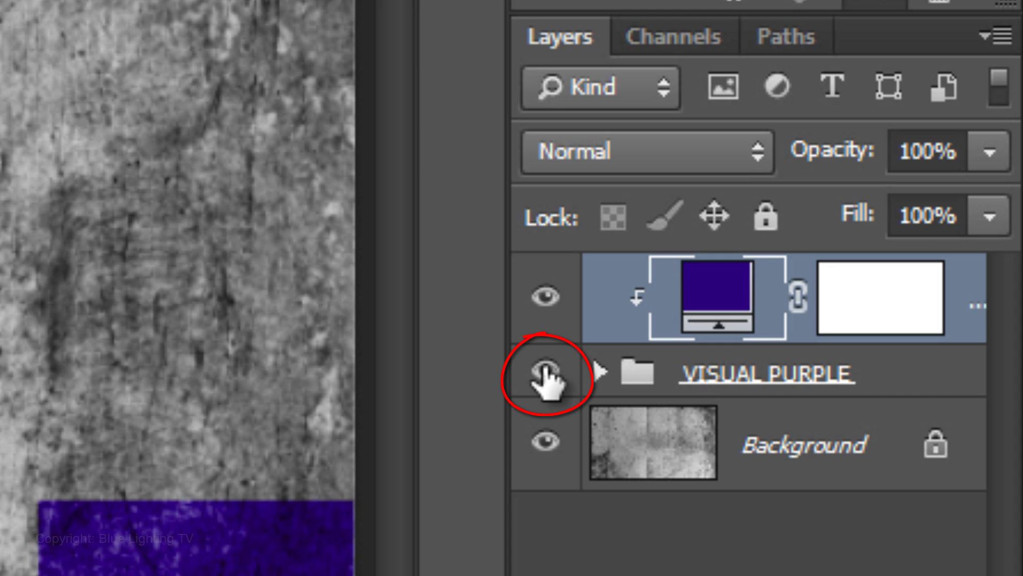
left_click(541, 372)
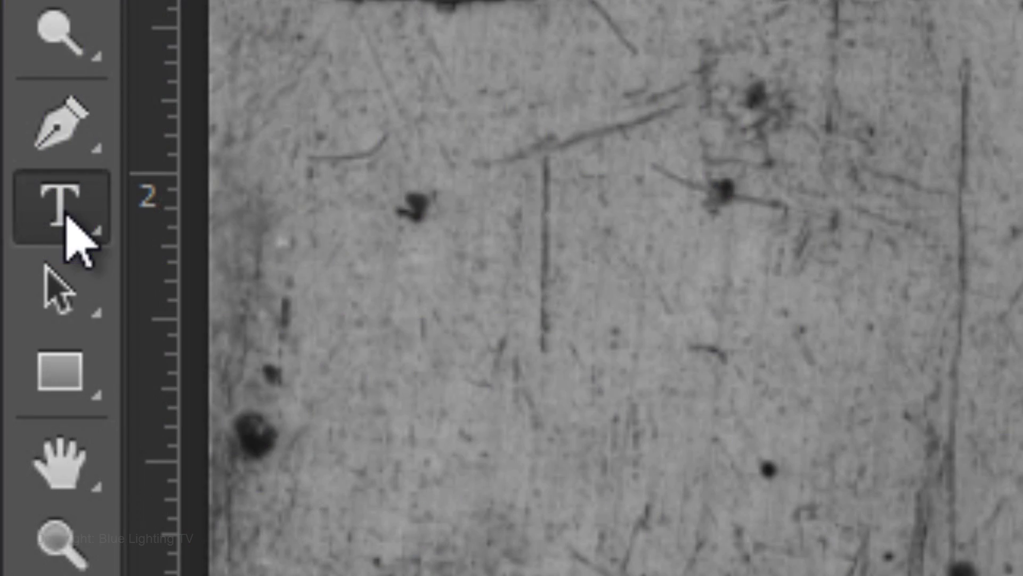
- Switch to the Horizontal Type Tool and set the type size to 122 pt
right_click(73, 217)
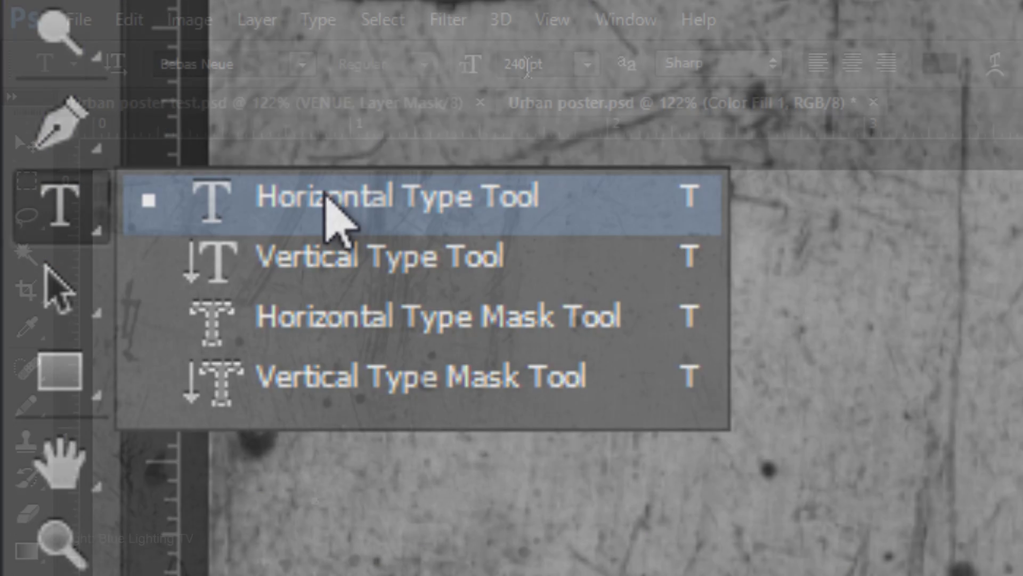
left_click(333, 219)
left_click(532, 64)
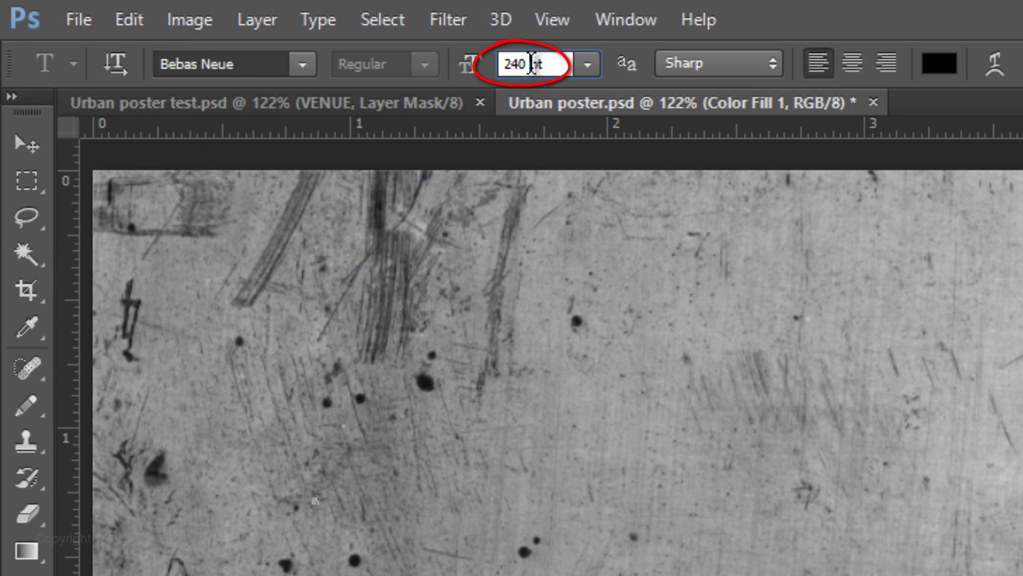
key("BackSpace")
key("BackSpace")
key("BackSpace")
key("BackSpace")
type("122")
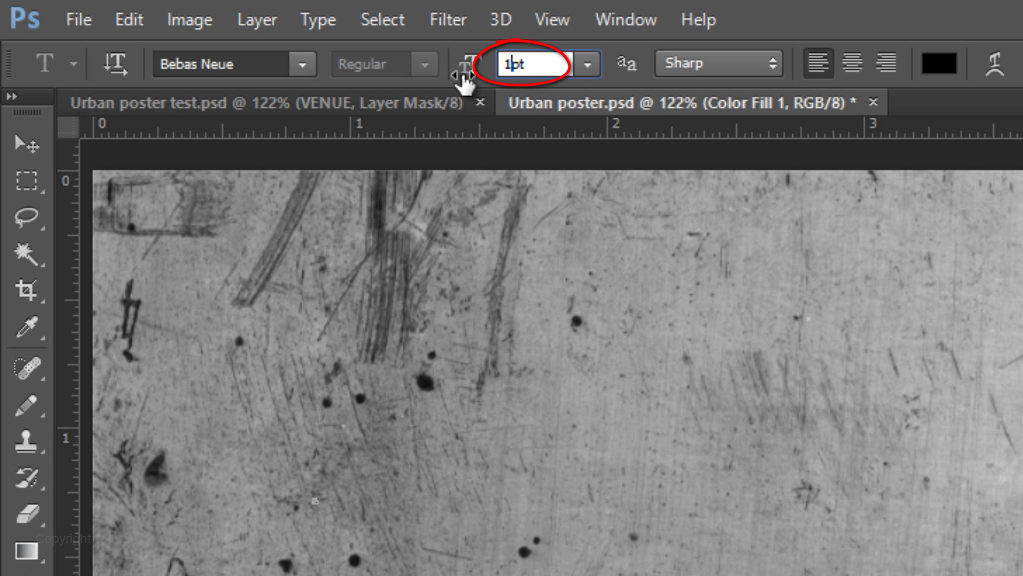
key("Return")
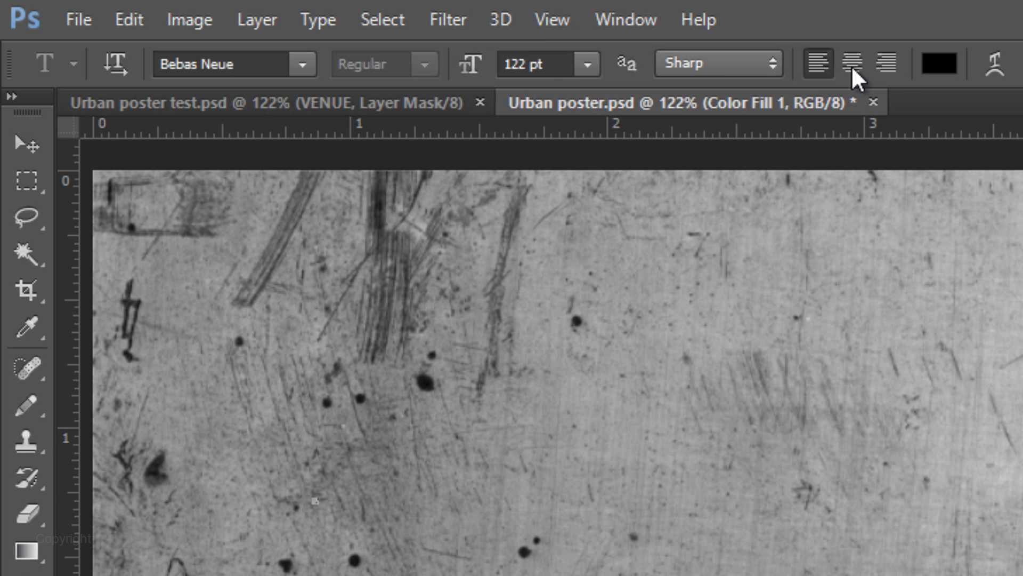
- Set the text colour to white (ffffff) and type DEC 12
left_click(941, 68)
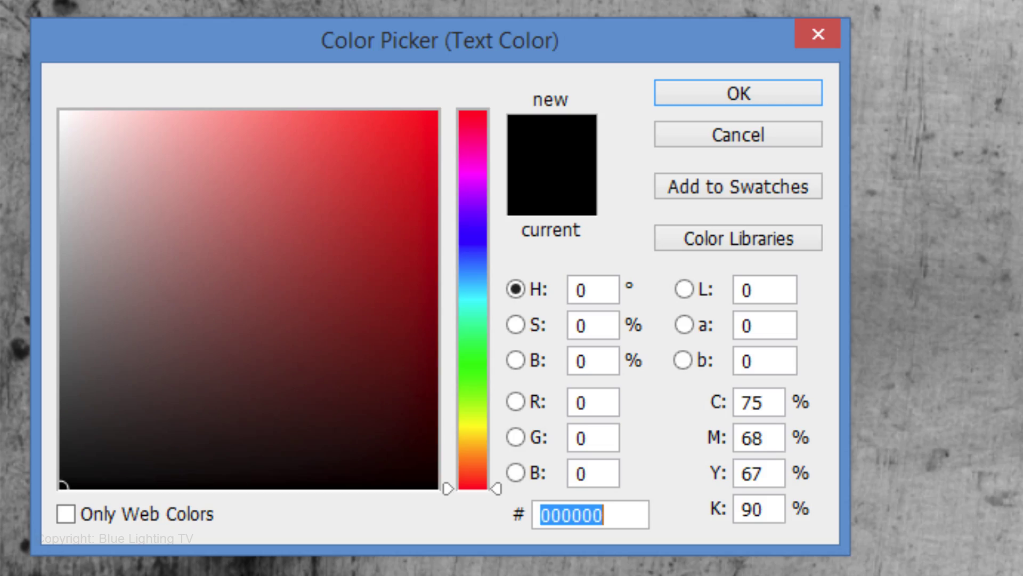
left_click_drag(85, 113, 59, 111)
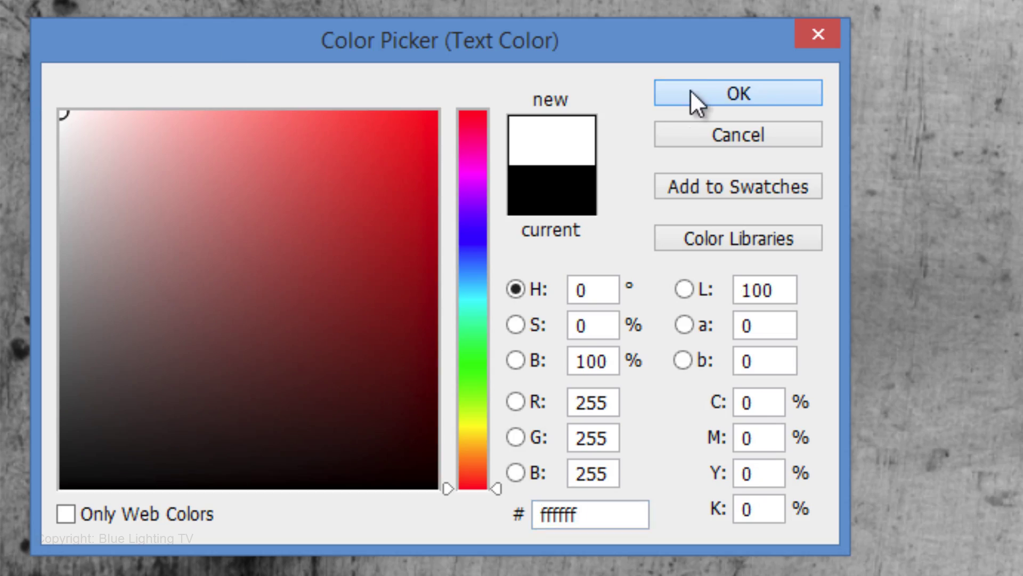
left_click(691, 93)
type("DEC 12")
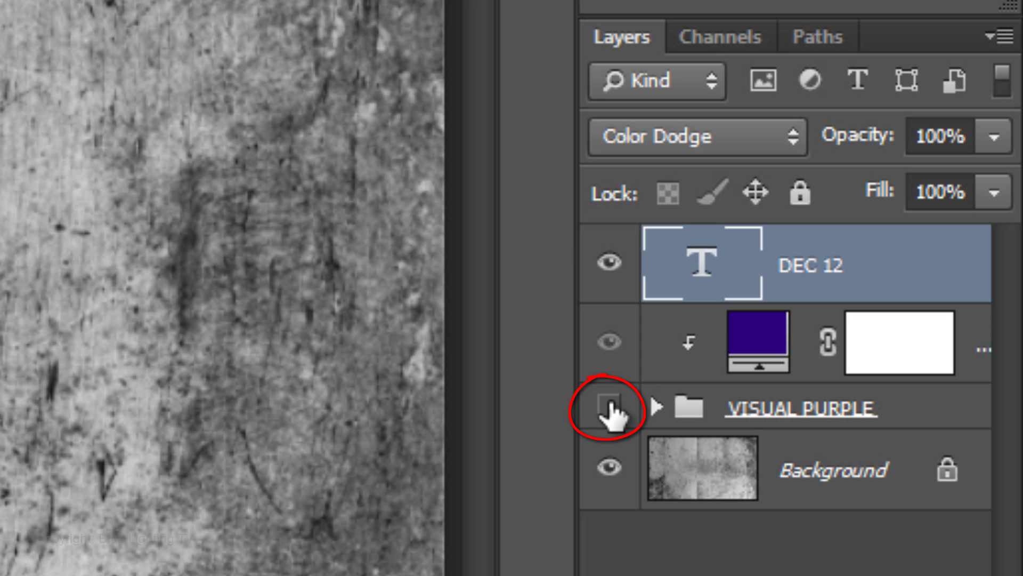
- Show VISUAL PURPLE, move DEC 12 down-left between the lines, and blend it with Color Dodge
left_click(609, 405)
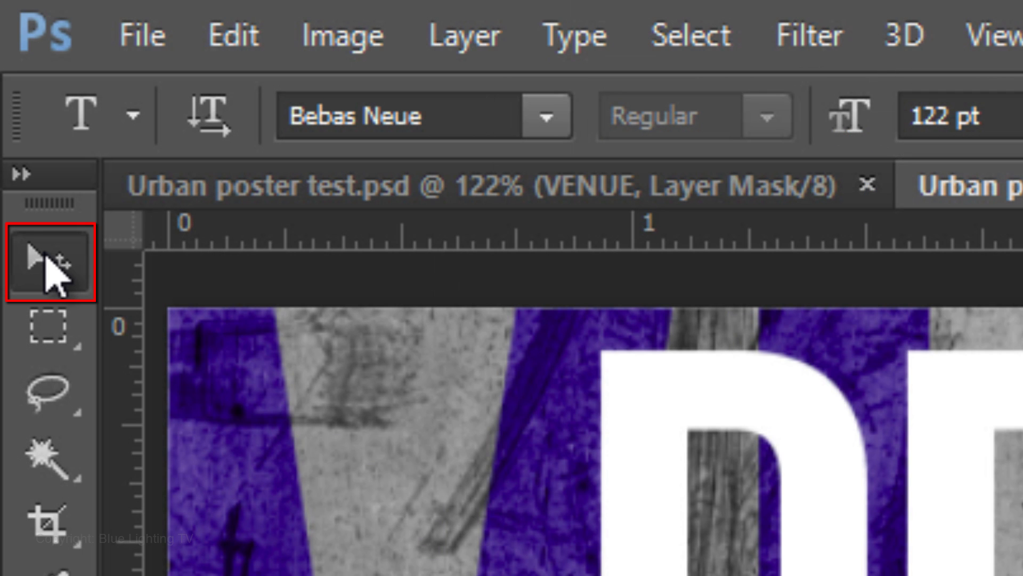
left_click(50, 261)
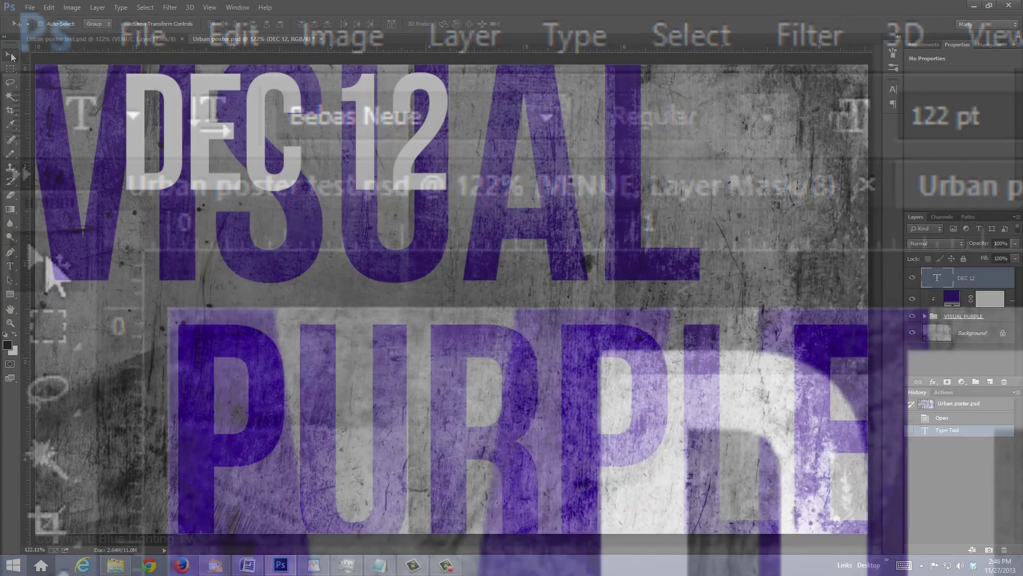
left_click_drag(213, 125, 136, 304)
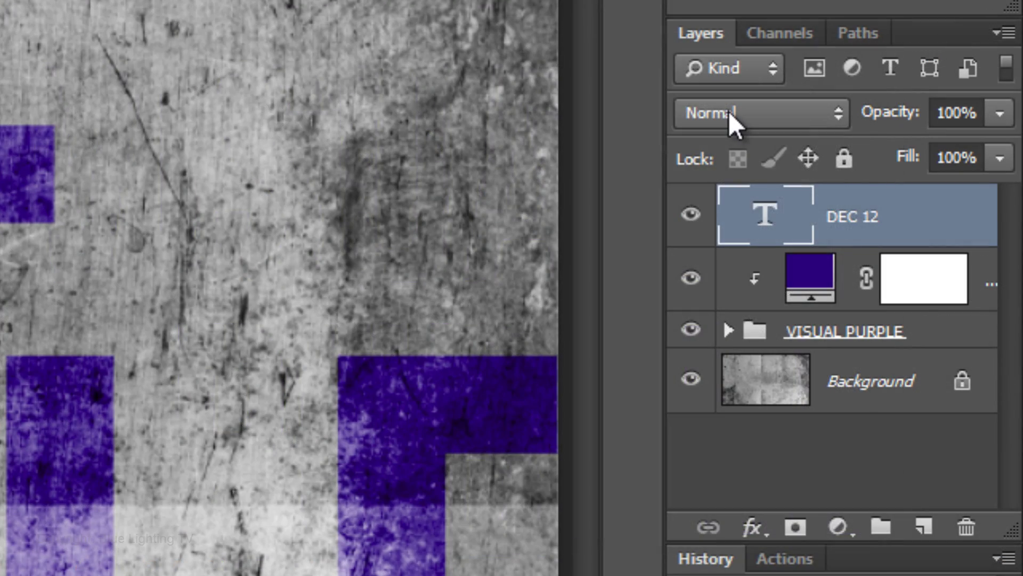
left_click(728, 111)
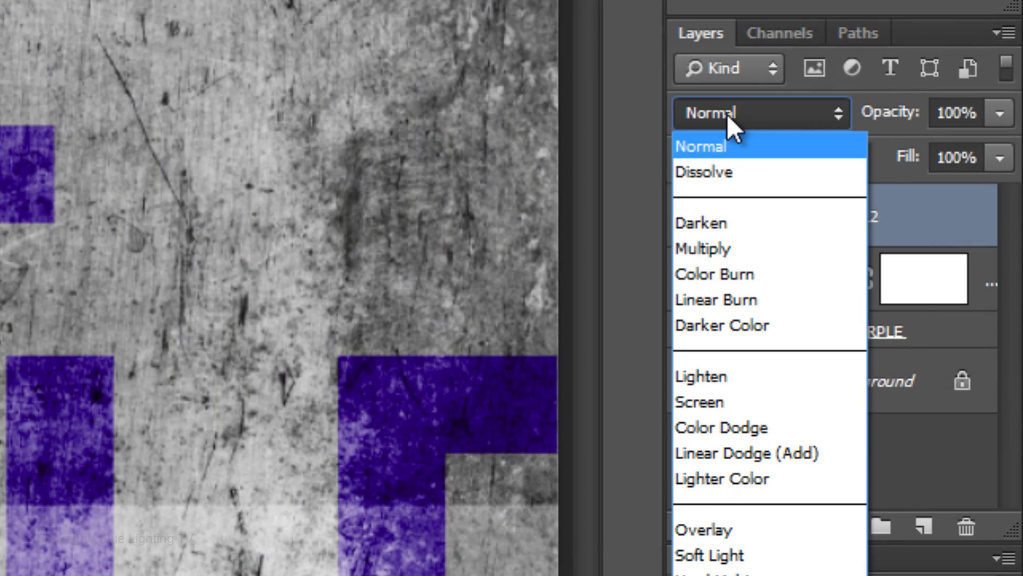
left_click(727, 422)
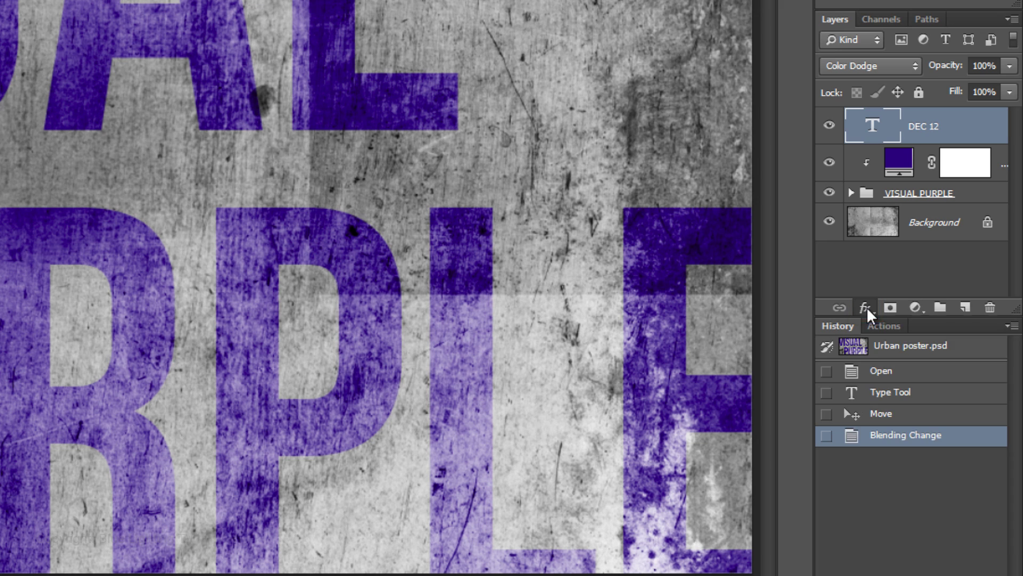
- Add a Drop Shadow to DEC 12 with 55% opacity, 35 px distance and 10 px size
left_click(866, 307)
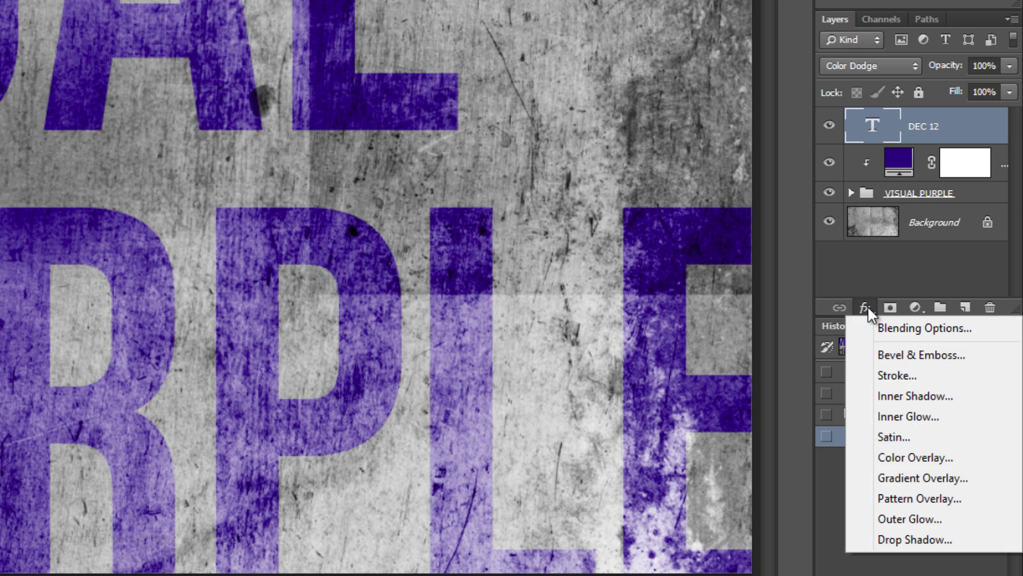
left_click(895, 539)
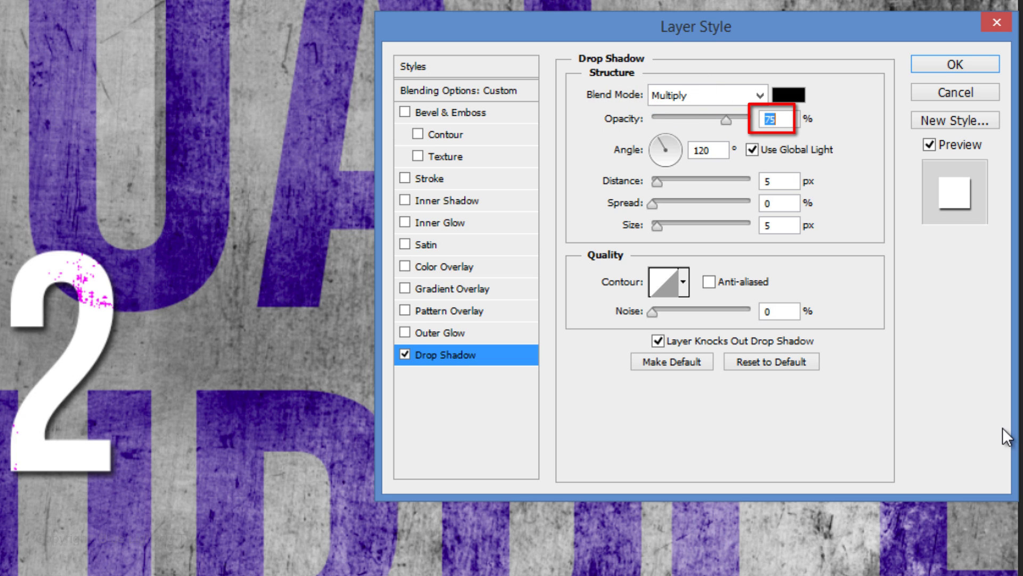
type("55")
double_click(791, 182)
type("35")
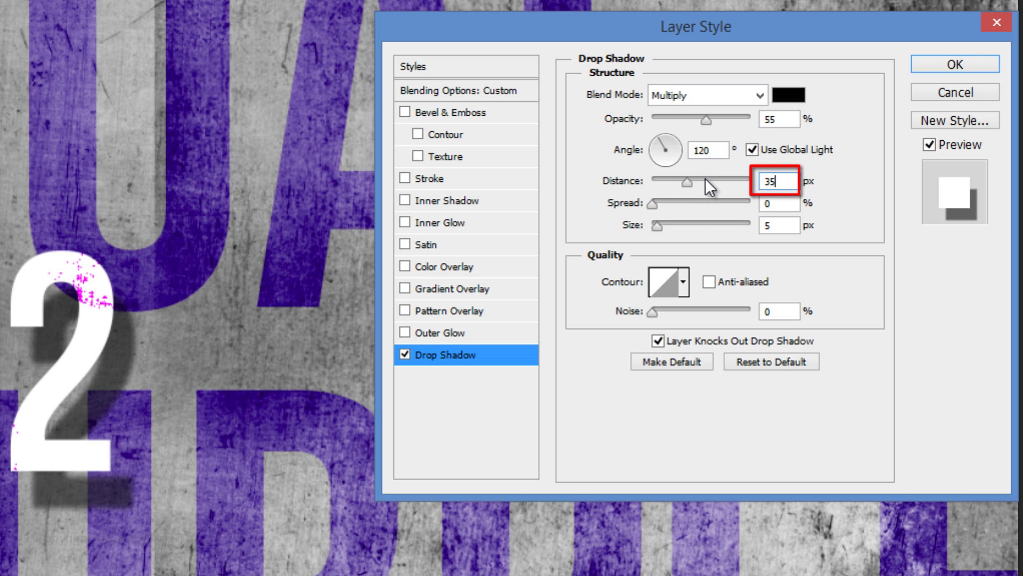
key("Tab")
key("Tab")
type("10")
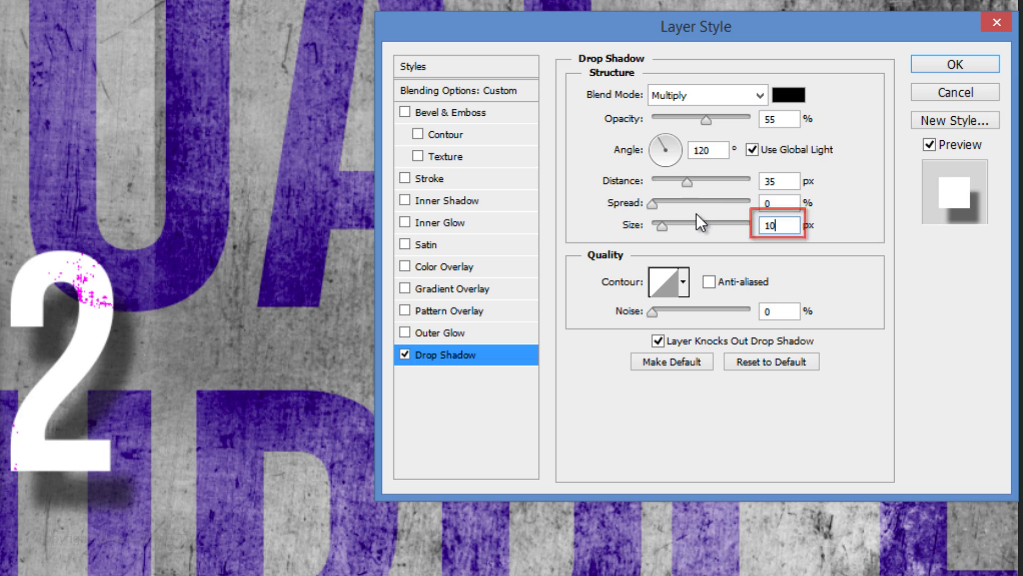
left_click(924, 68)
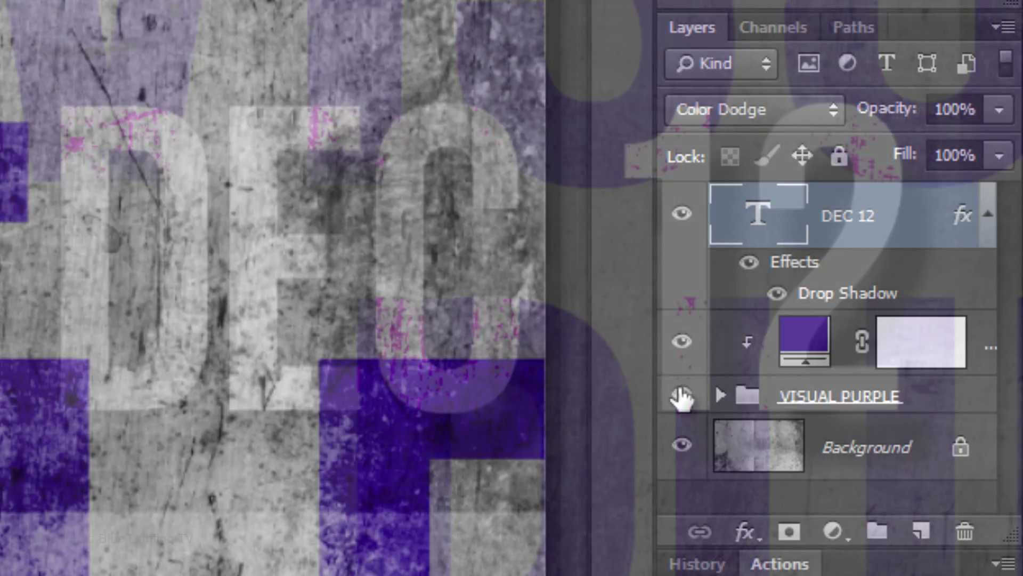
- Hide VISUAL PURPLE and make a copy of DEC 12 without its drop shadow
left_click(682, 394)
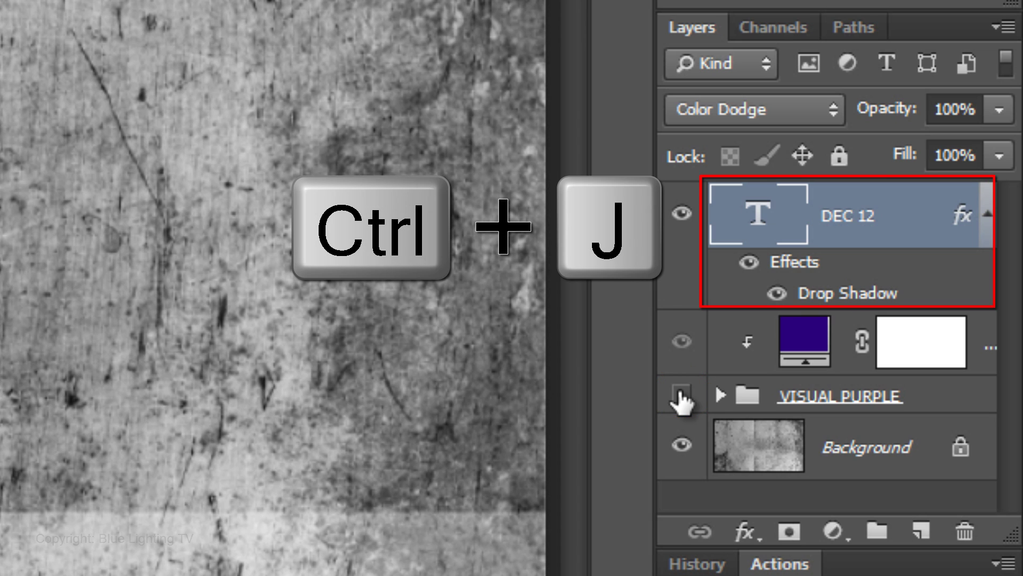
key("ctrl+j")
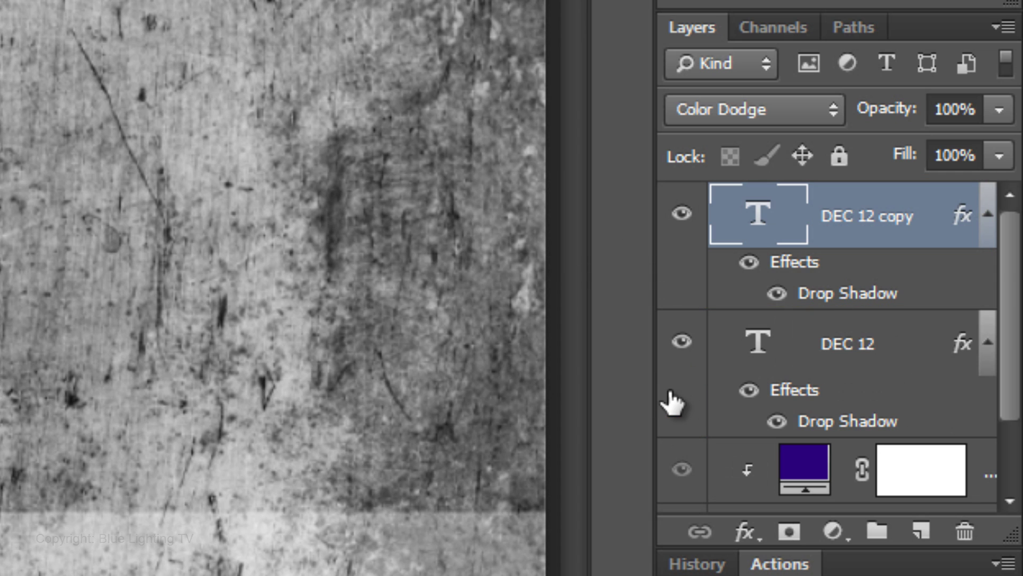
left_click_drag(780, 265, 966, 530)
left_click_drag(1005, 427, 1007, 338)
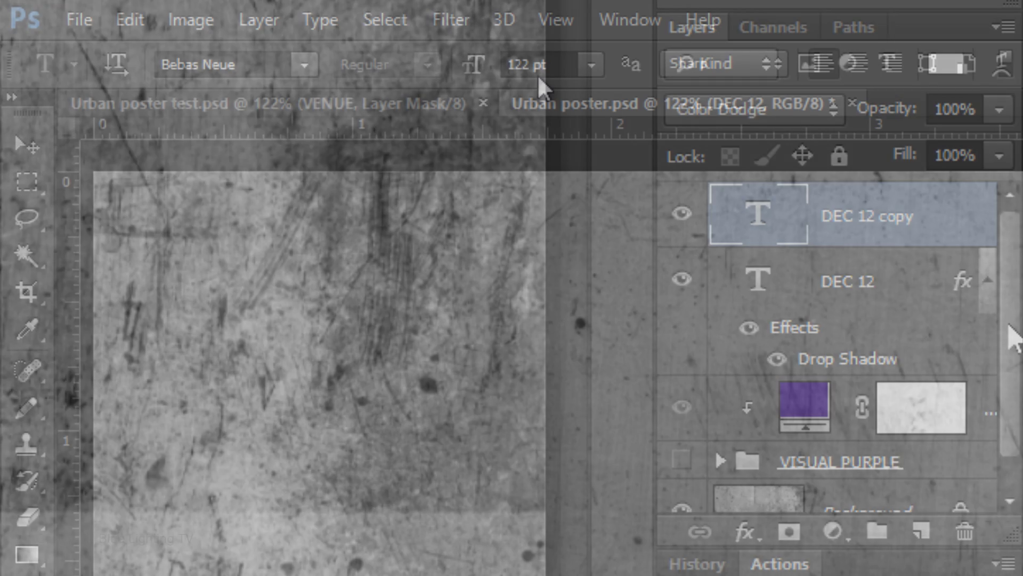
- Set the type size of the copy to 60 pt
left_click(538, 75)
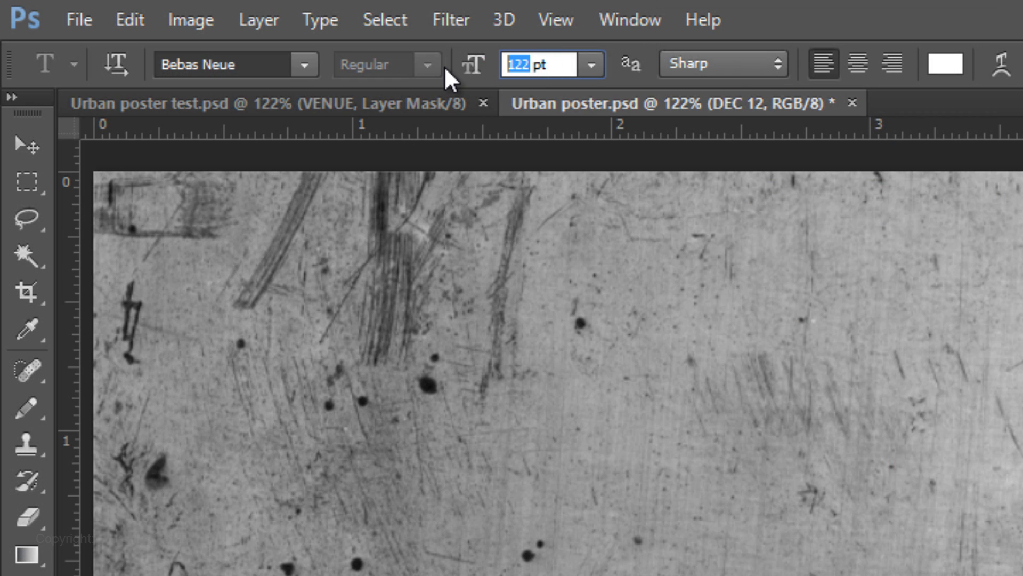
type("60")
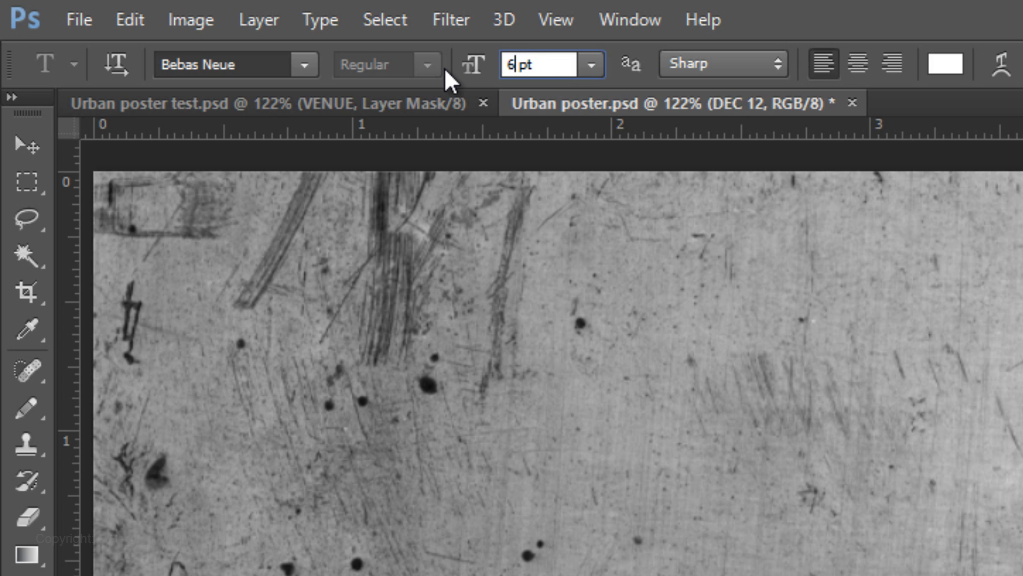
key("Return")
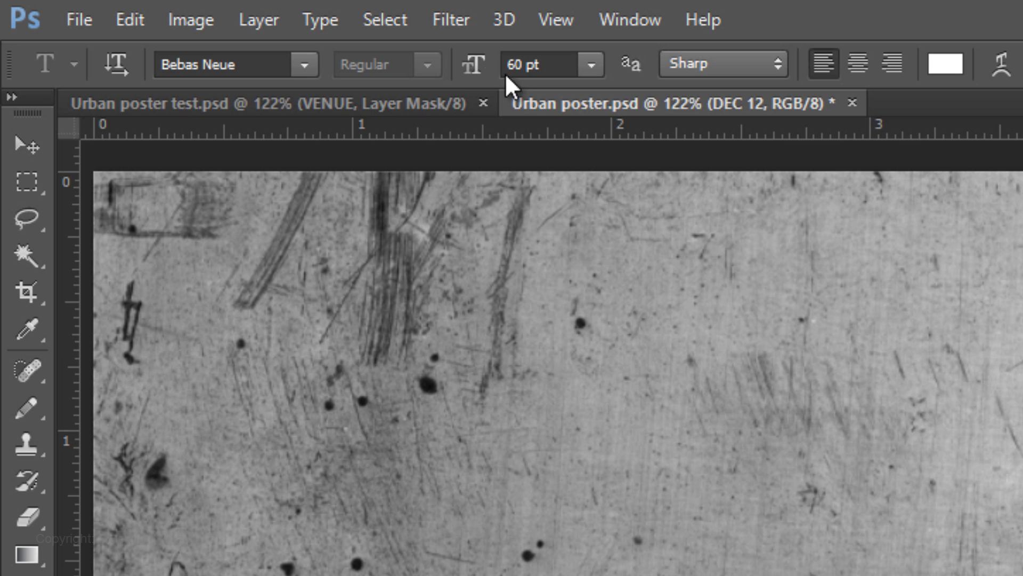
- Type 11:00 PM in black, show VISUAL PURPLE again, and move the time down-left
left_click(947, 65)
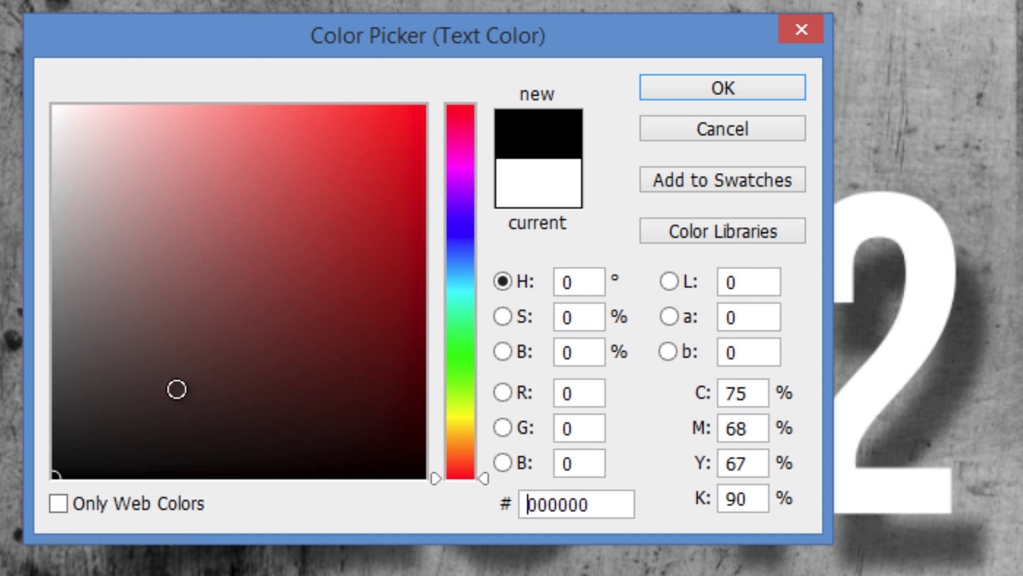
left_click(718, 92)
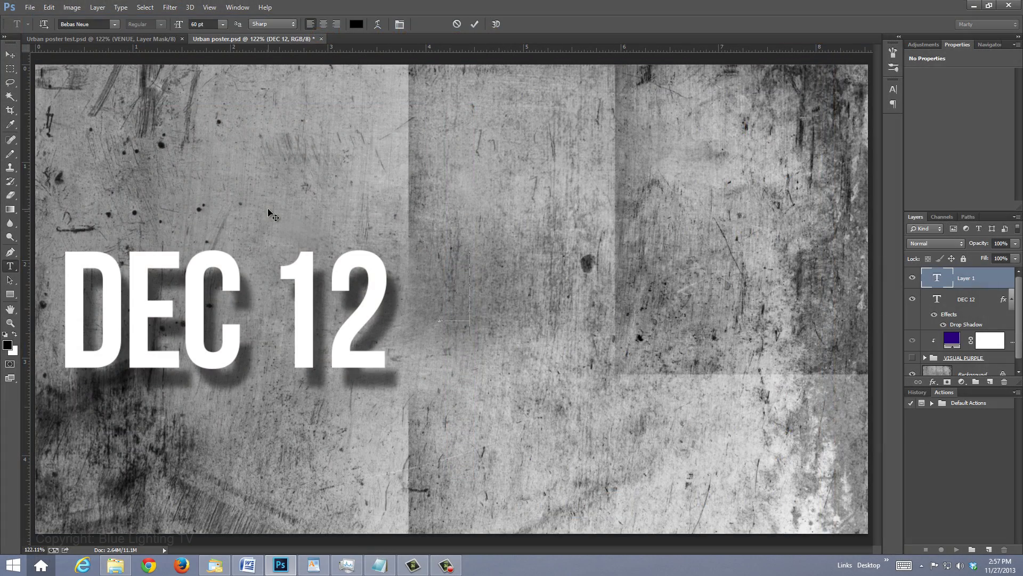
type("11:00 PM")
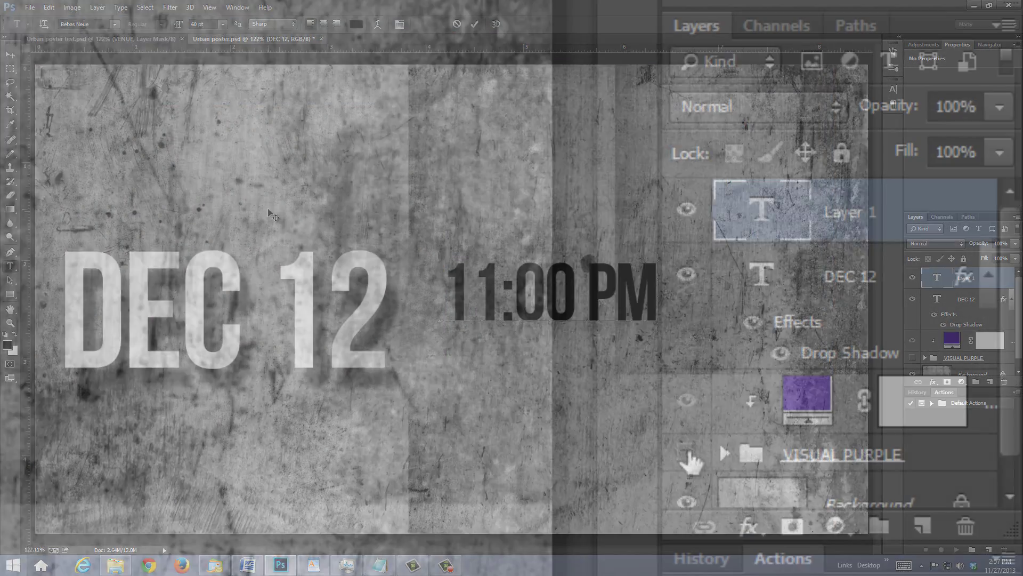
left_click(913, 358)
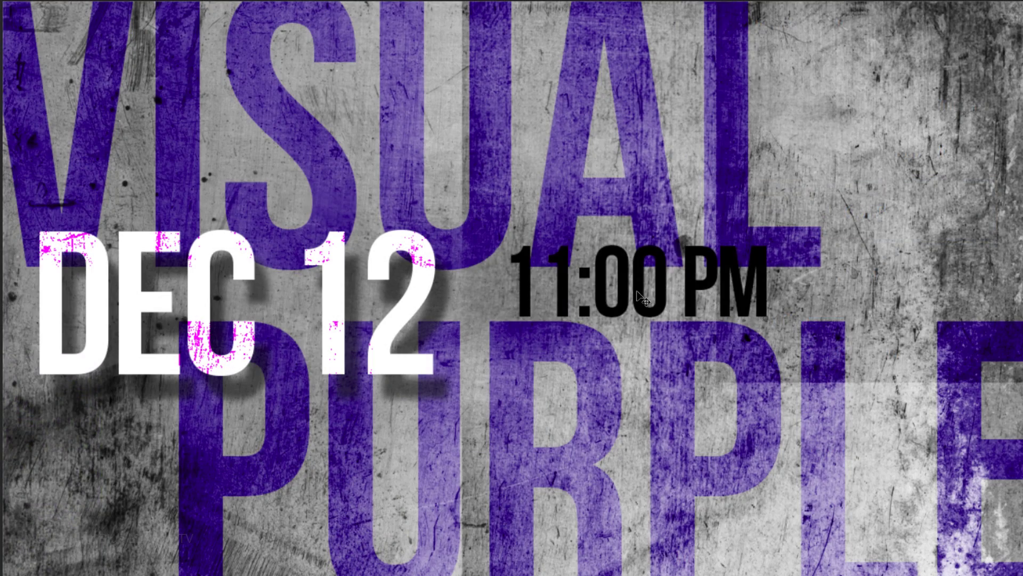
left_click_drag(640, 293, 581, 317)
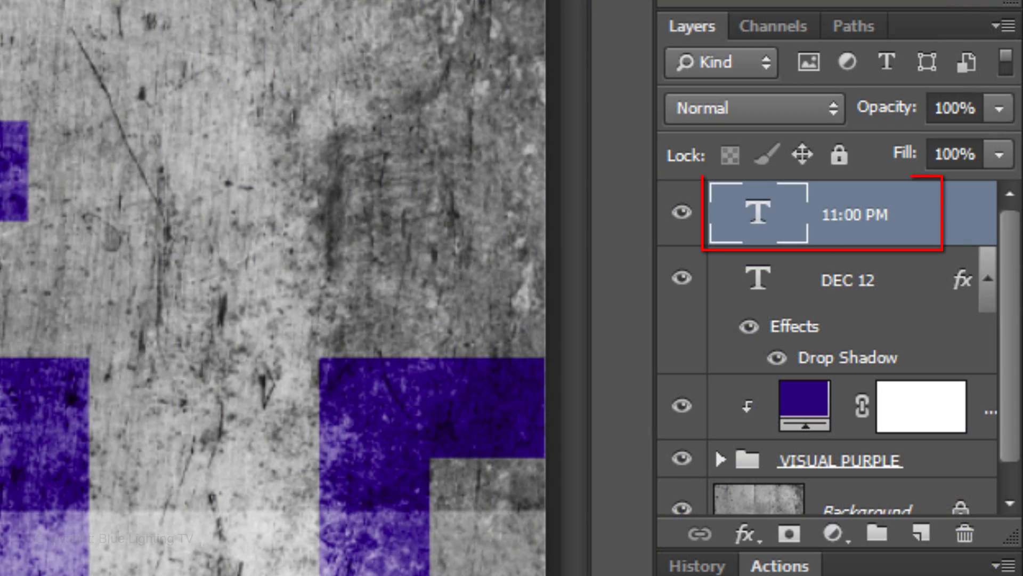
- Duplicate 11:00 PM, move the copy up-right, and retype it as MARKET HOTEL at 50 pt
key("ctrl+j")
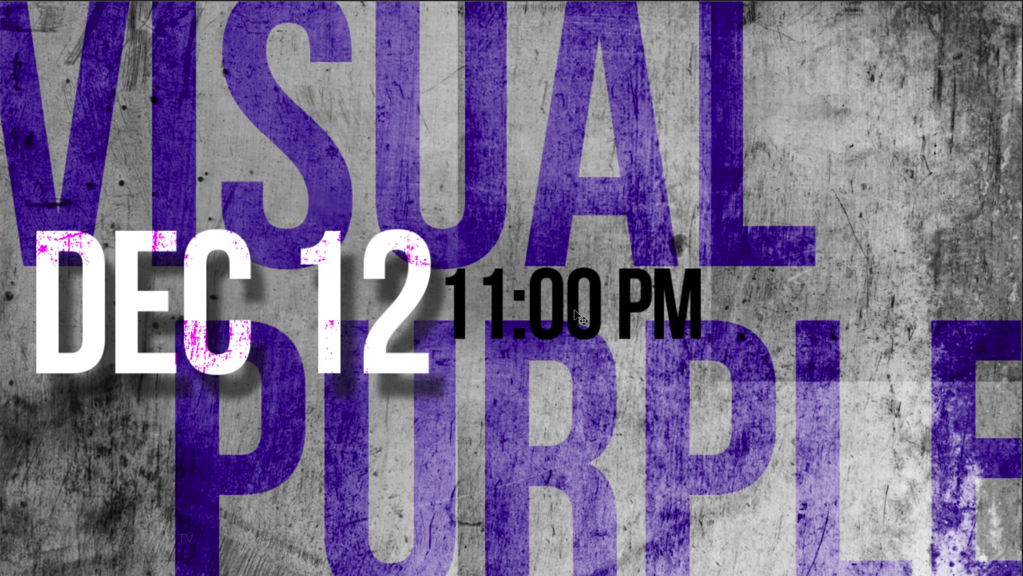
left_click_drag(567, 317, 738, 151)
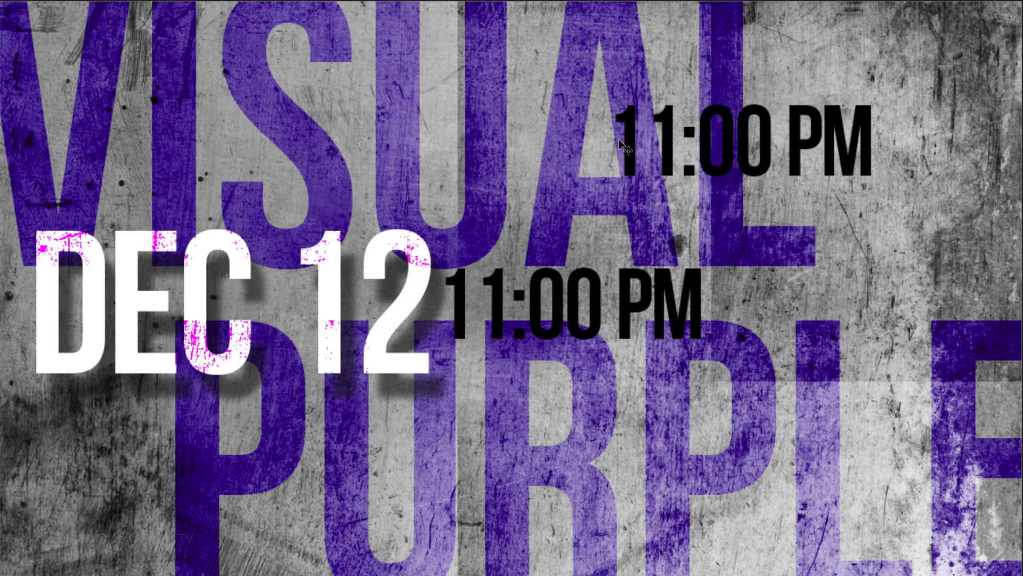
key("t")
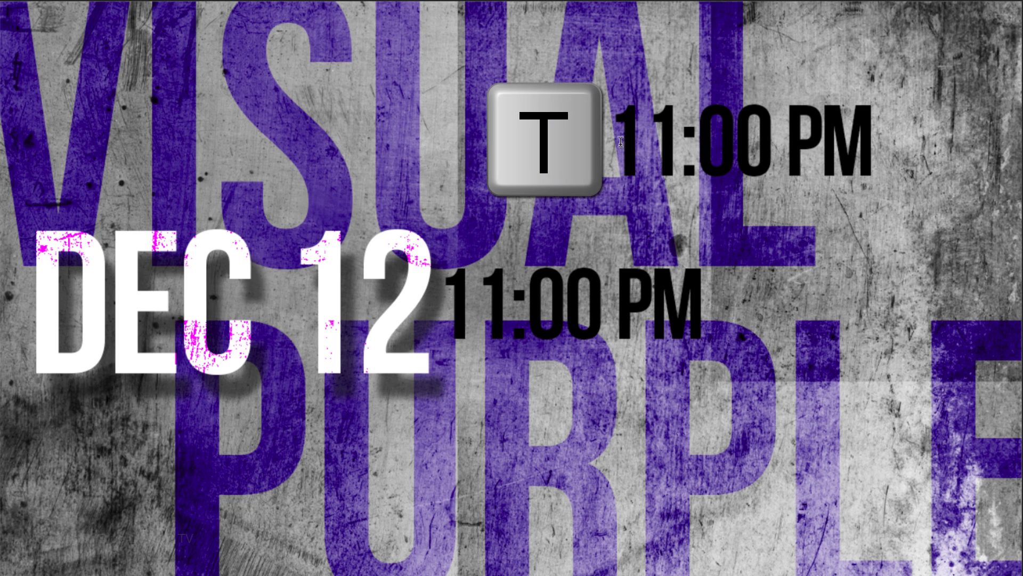
left_click_drag(619, 142, 875, 144)
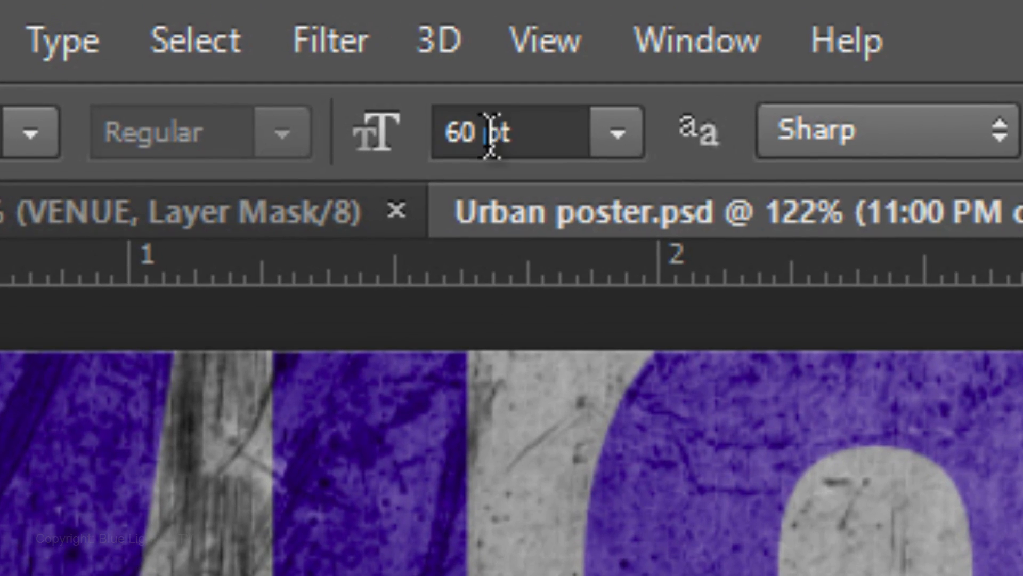
double_click(427, 100)
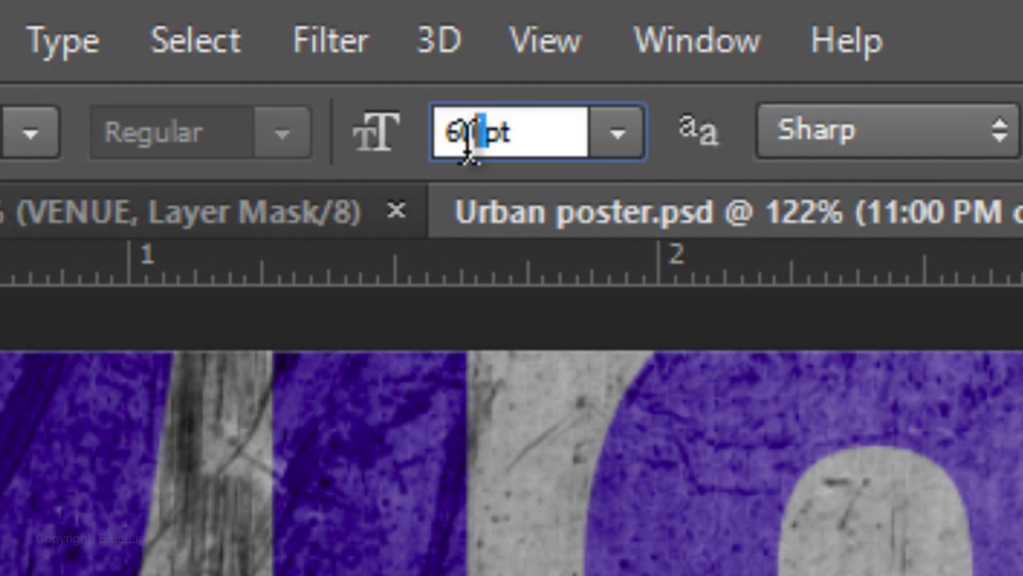
type("50")
key("Return")
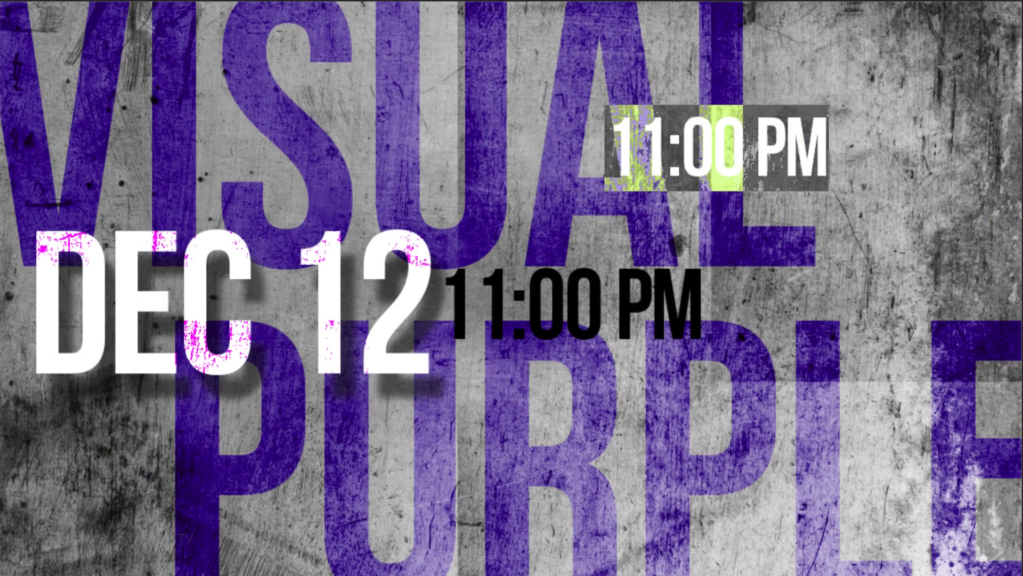
type("MARKET HOTEL")
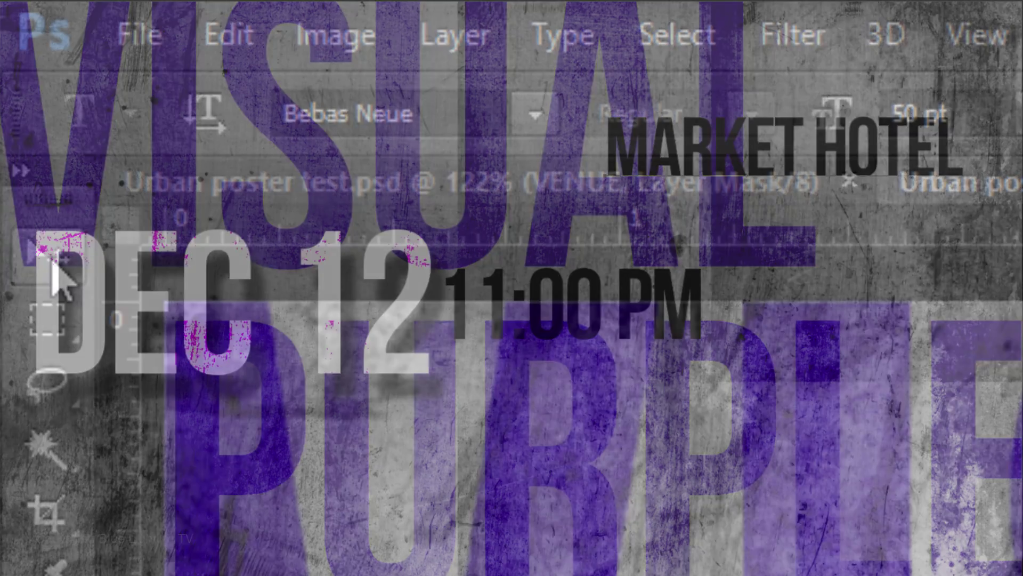
- Nudge the MARKET HOTEL text slightly right and down with the Move tool
left_click(54, 267)
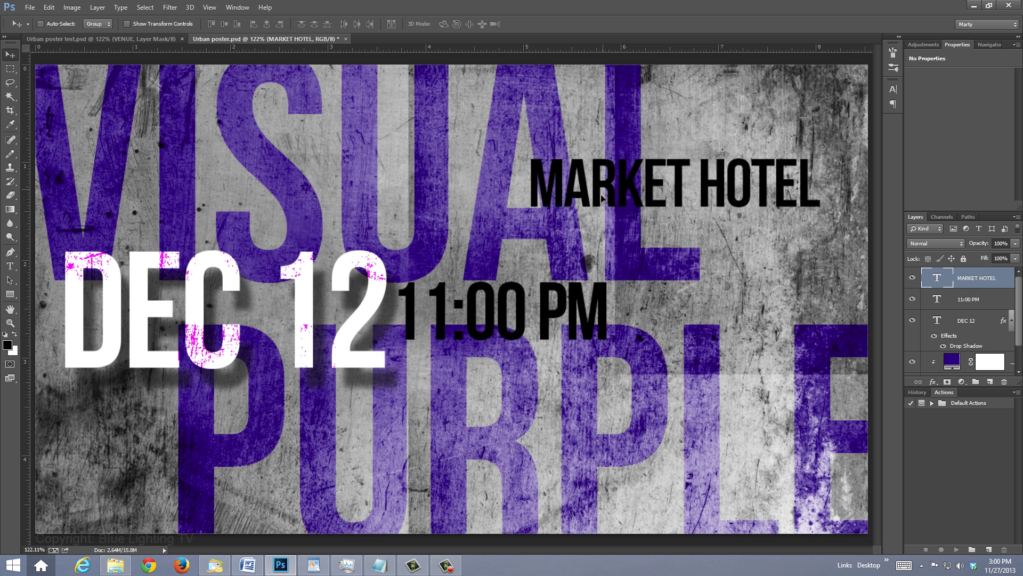
mouse_move(603, 187)
left_mouse_down()
mouse_move(633, 202)
mouse_move(617, 191)
left_mouse_up()
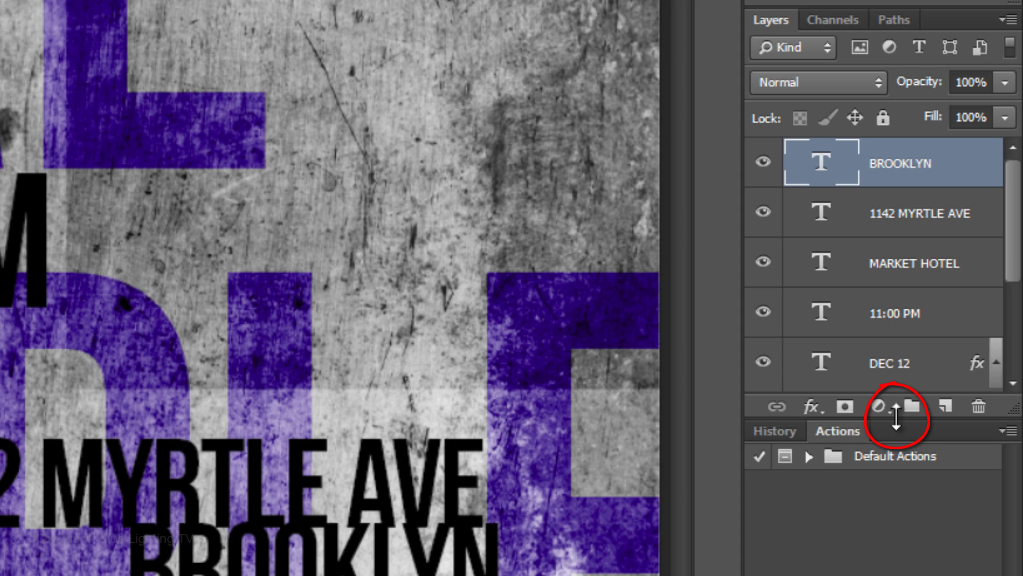
- Group the five text layers, DEC 12 through BROOKLYN, into Group 1
left_click_drag(897, 416, 895, 557)
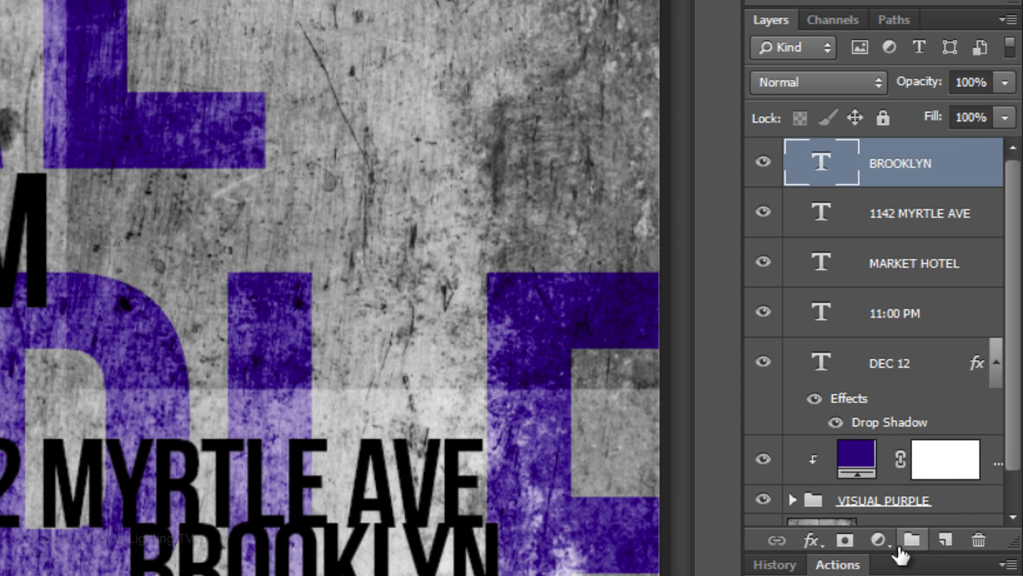
key("shift")
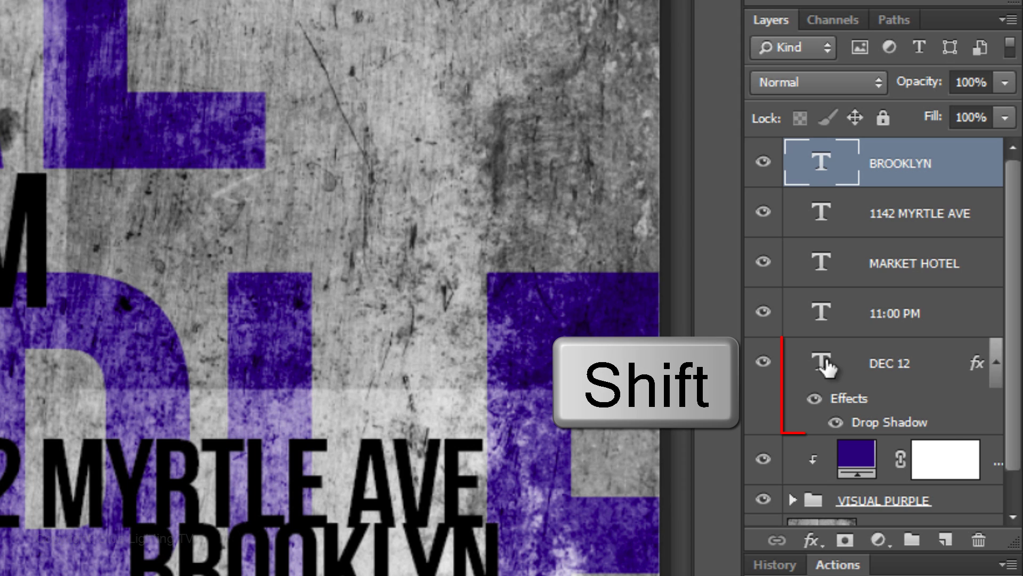
left_click(827, 367, "shift")
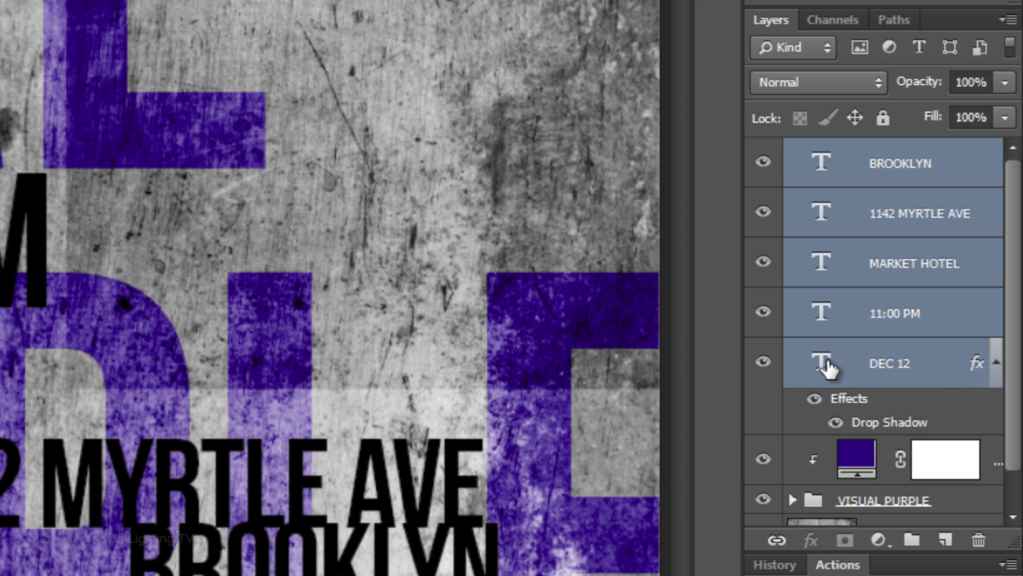
key("ctrl+g")
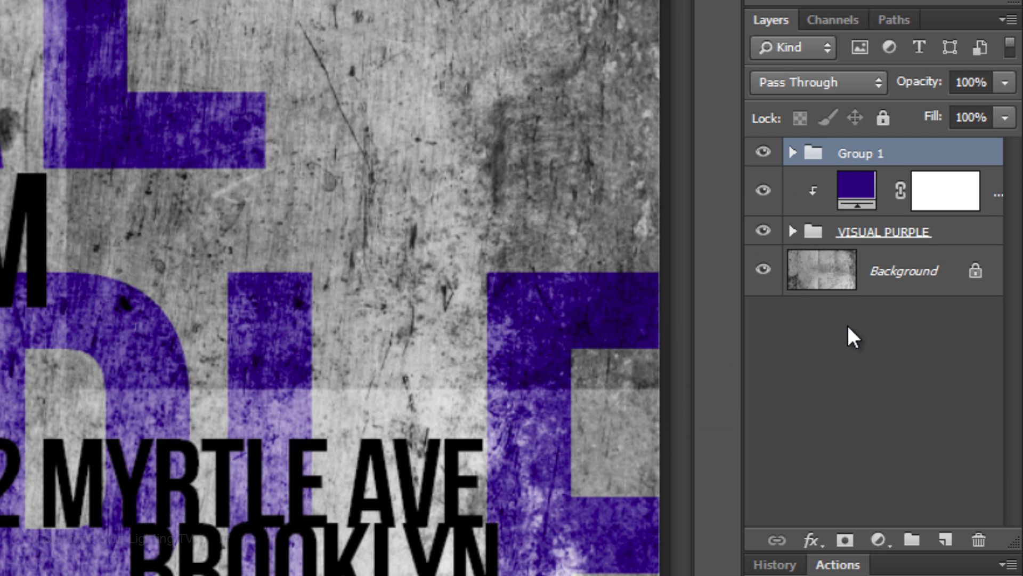
- Rename Group 1 to VENUE and attach a layer mask to the group
double_click(853, 154)
type("VENUE")
key("Return")
left_click(844, 540)
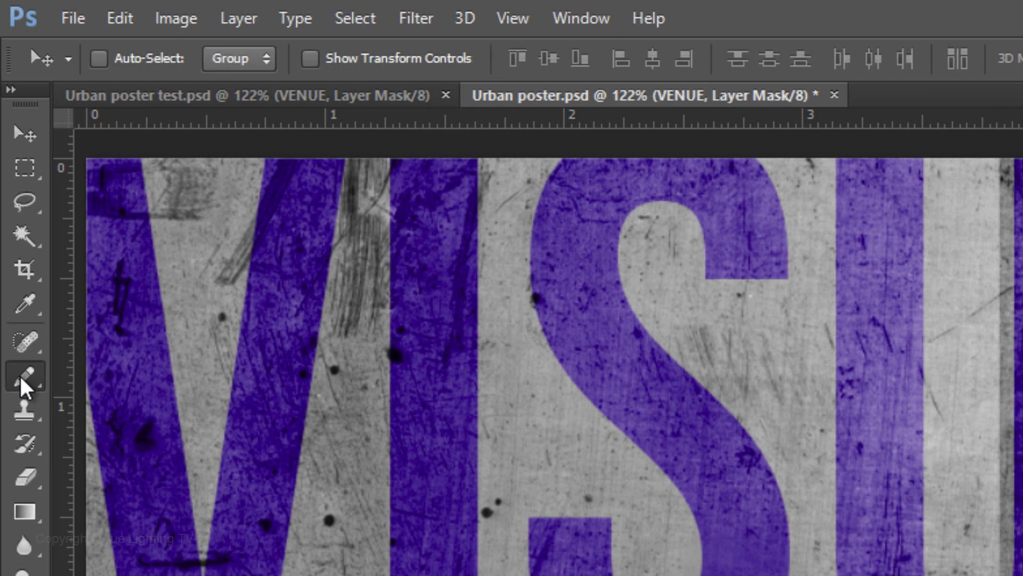
- Switch to the Pencil Tool and open the brush preset picker's options menu
left_click(20, 375)
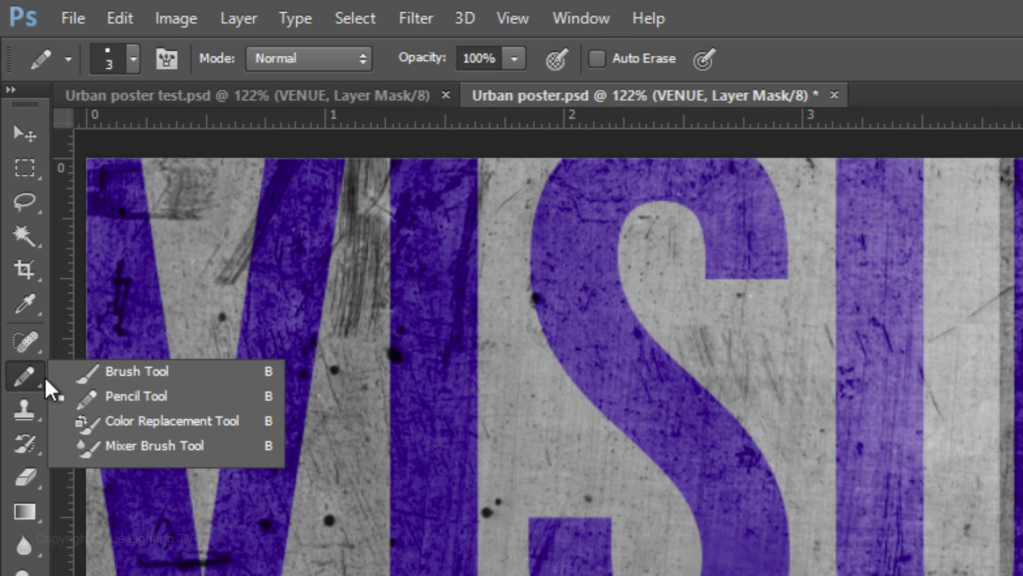
left_click(120, 399)
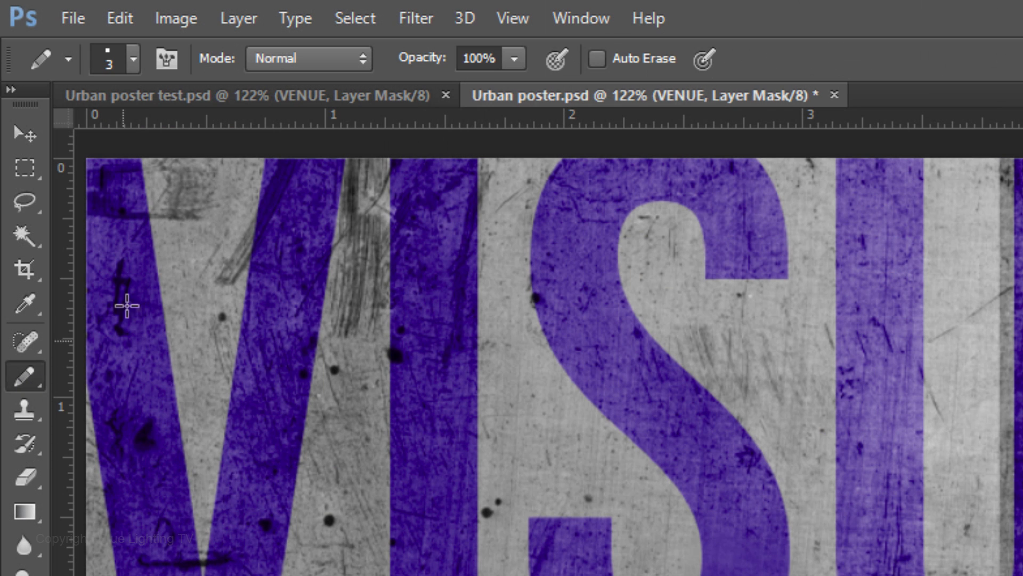
left_click(133, 58)
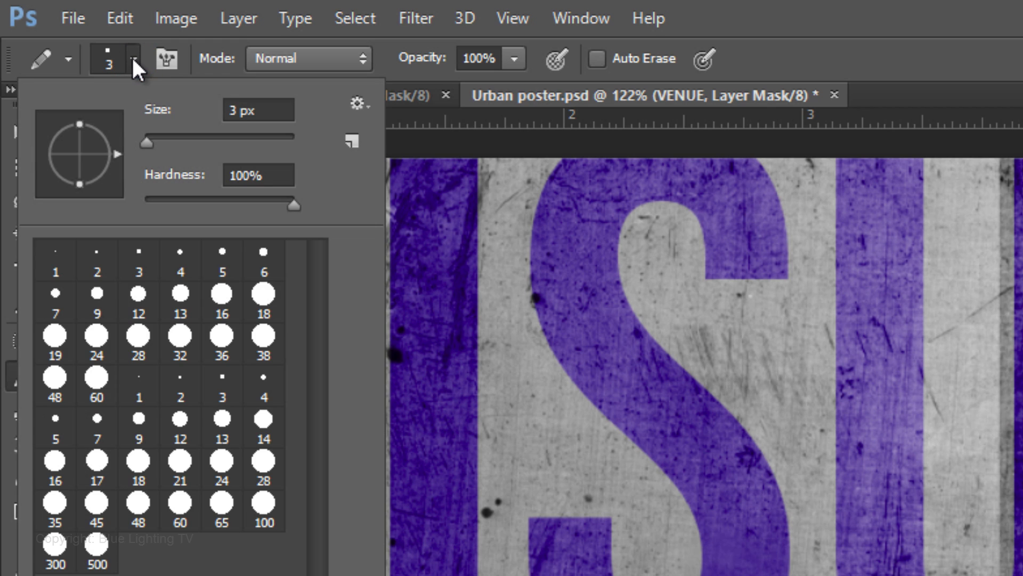
left_click(367, 105)
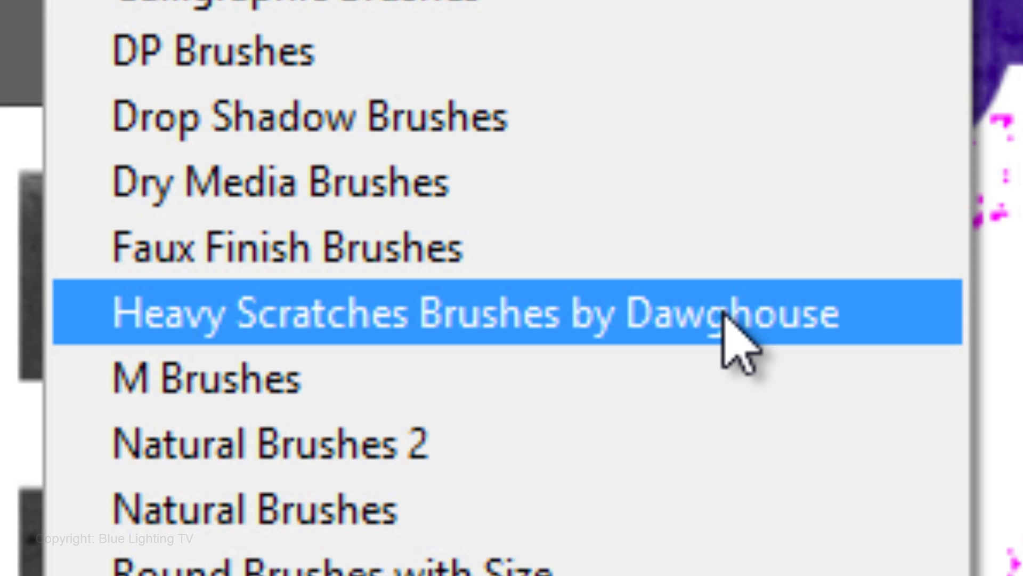
- Replace the default brushes with Heavy Scratches Brushes by Dawghouse, displayed as large thumbnails
left_click(725, 315)
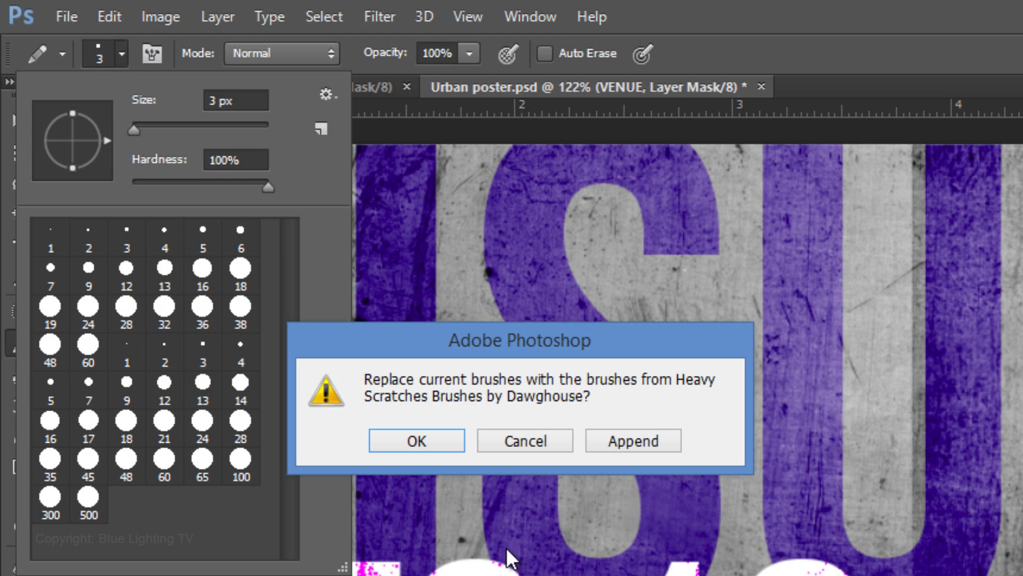
left_click(430, 441)
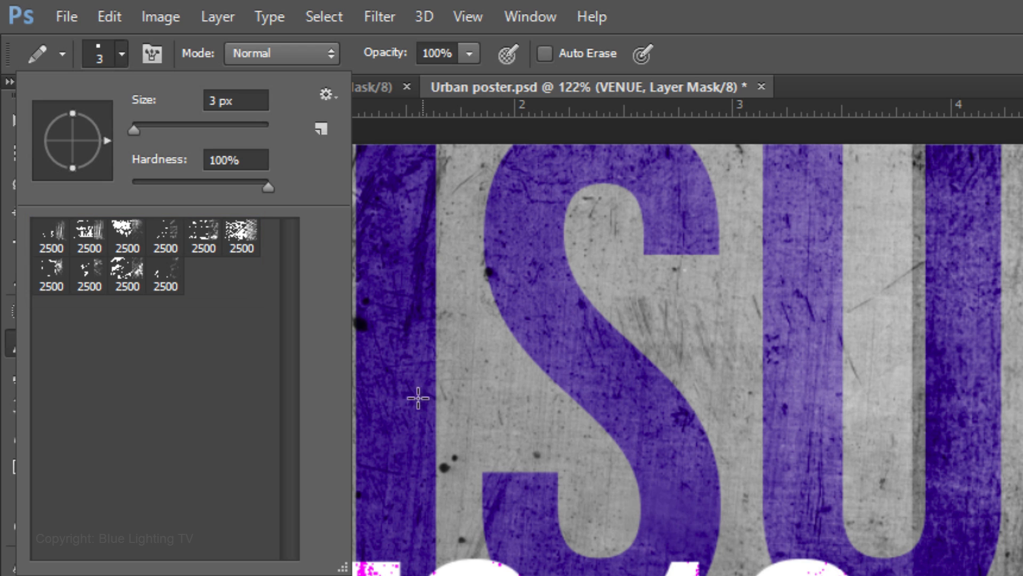
left_click(333, 96)
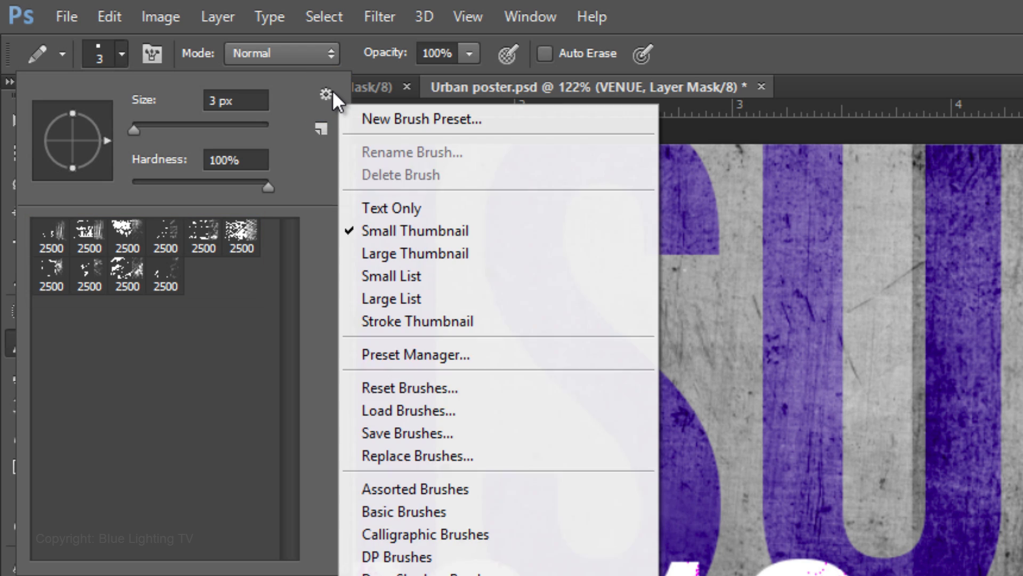
left_click(446, 261)
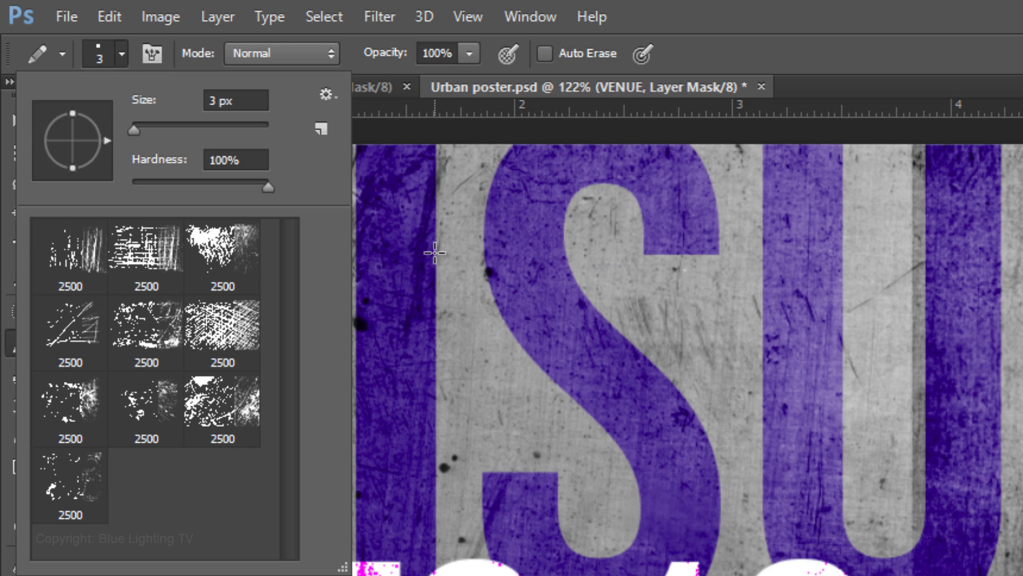
- Stamp the last 2500 px Heavy Scratches brush once onto the VENUE mask
left_click(75, 489)
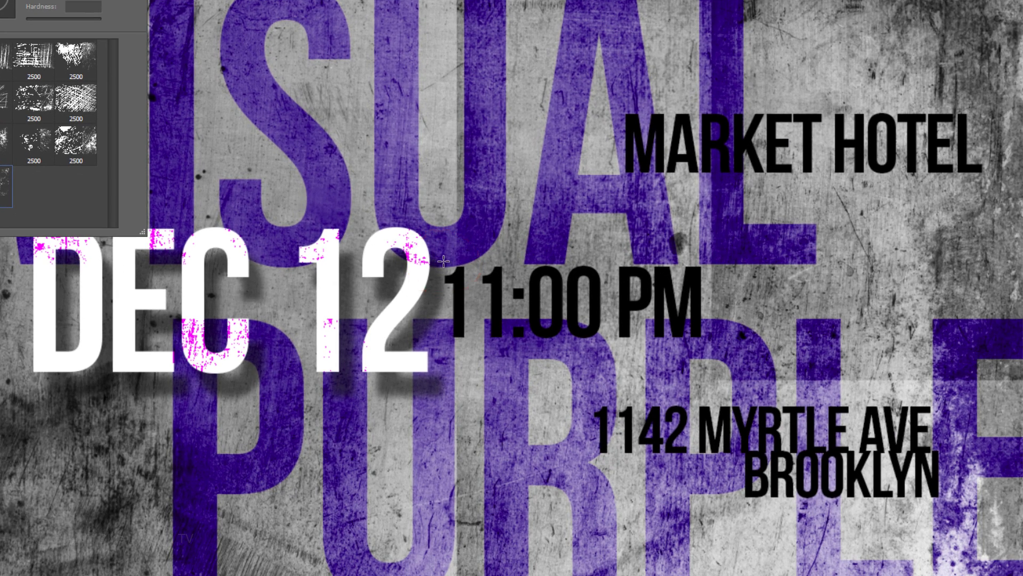
left_click(443, 261)
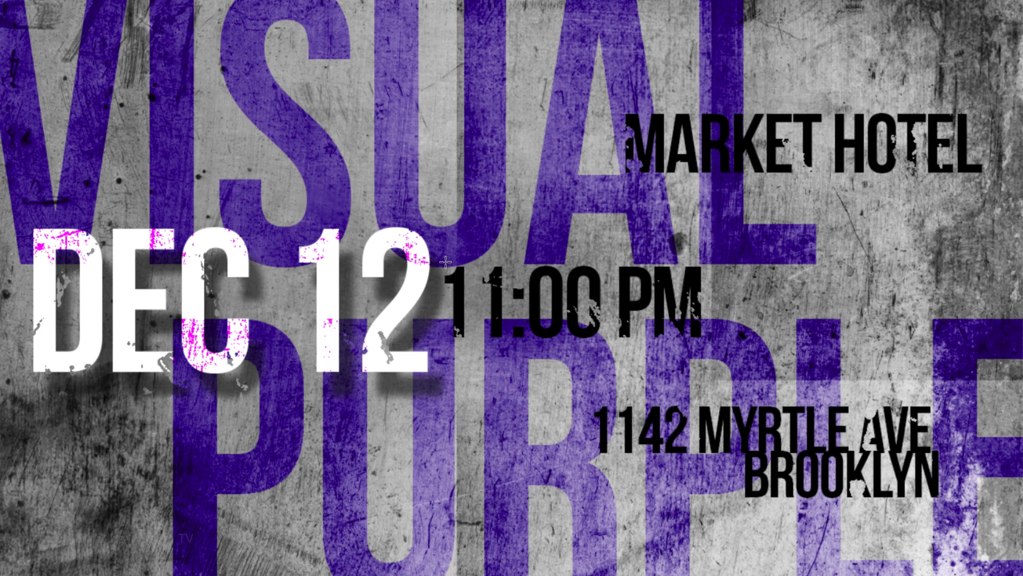